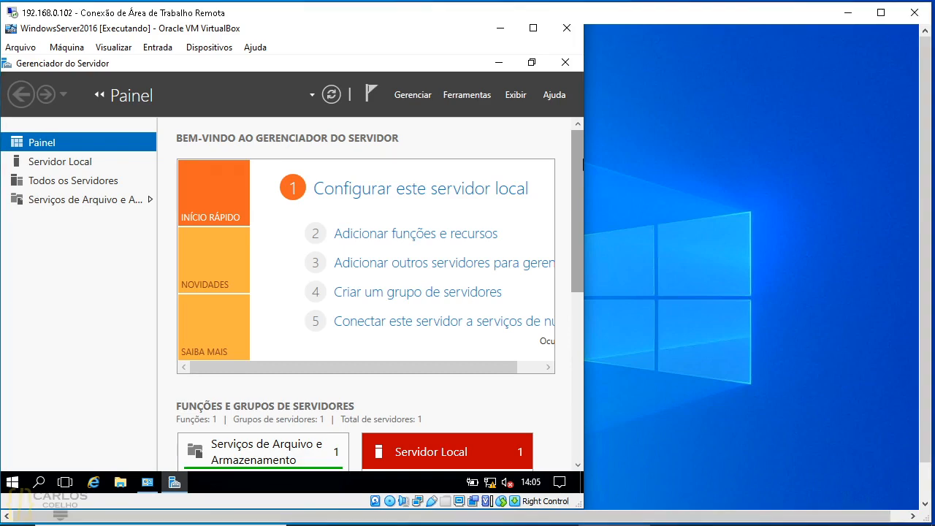
Check the IPv4 address, default gateway and DNS server in the Ethernet connection's details, and close the network status windows
mouse_move(573, 213)
mouse_down()
mouse_move(579, 373)
mouse_move(583, 202)
mouse_up()
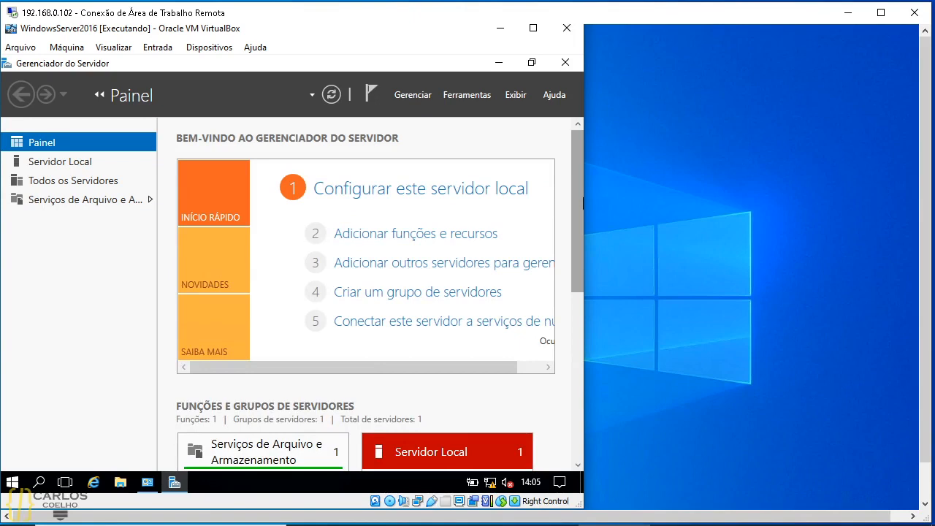
click(235, 255)
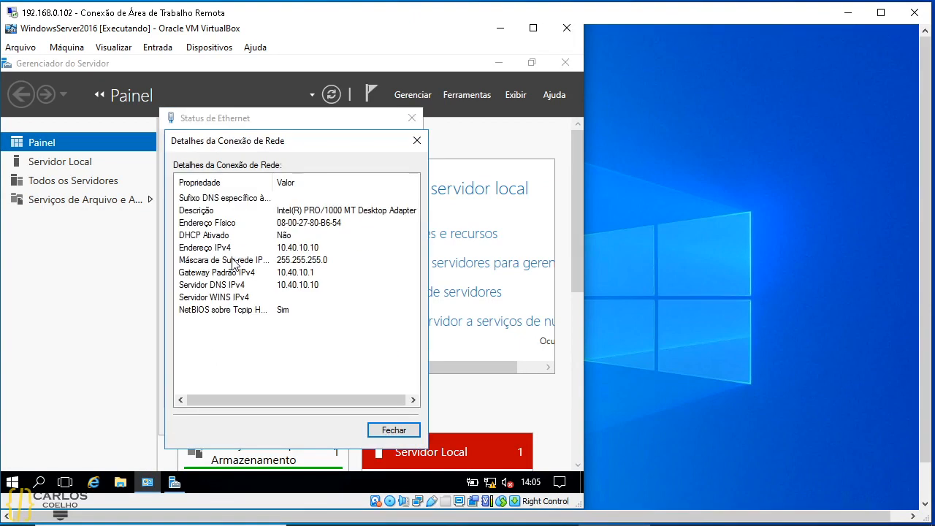
click(313, 252)
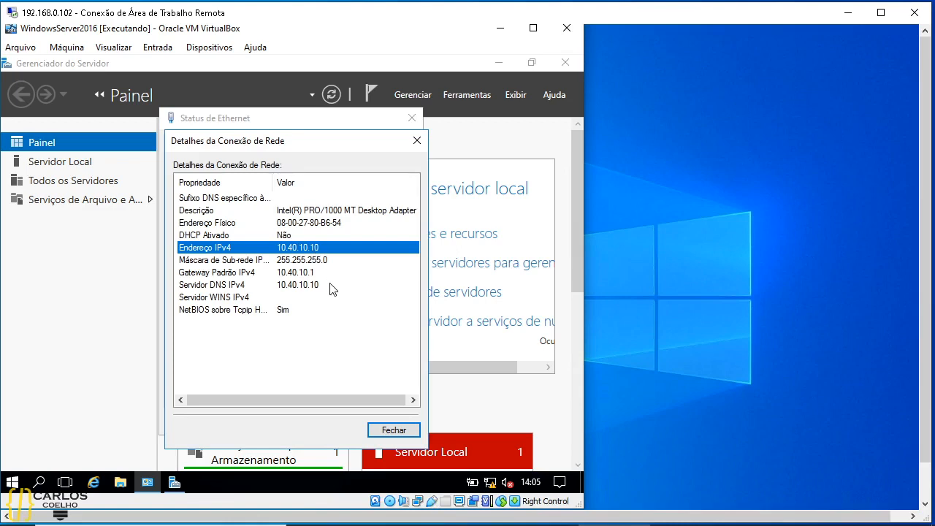
click(288, 274)
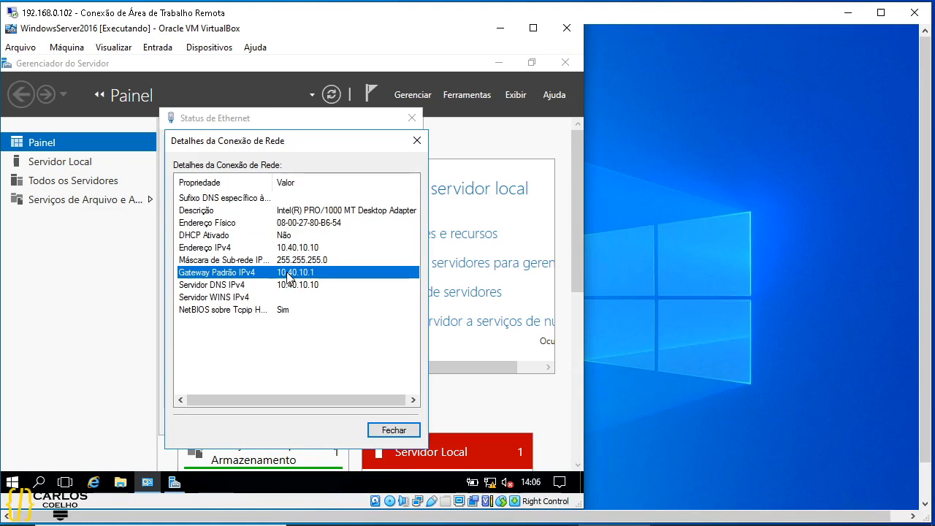
click(318, 286)
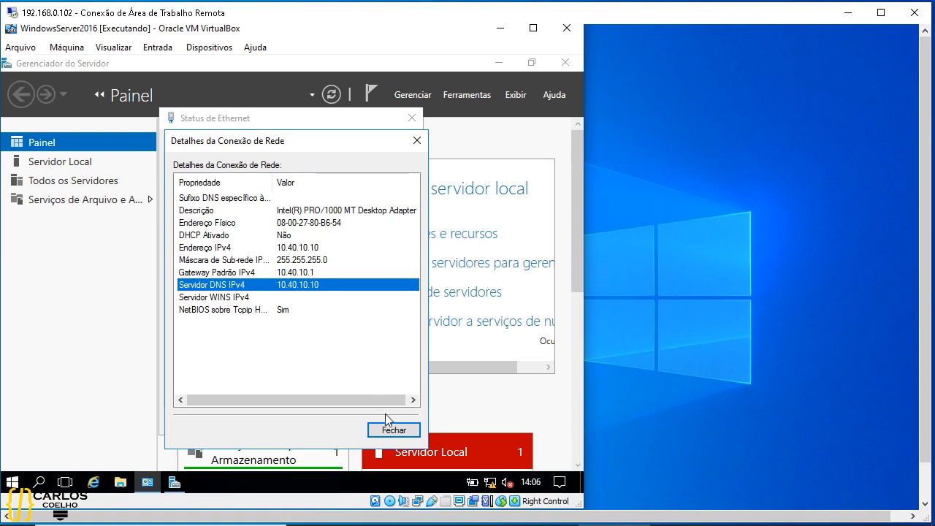
click(394, 431)
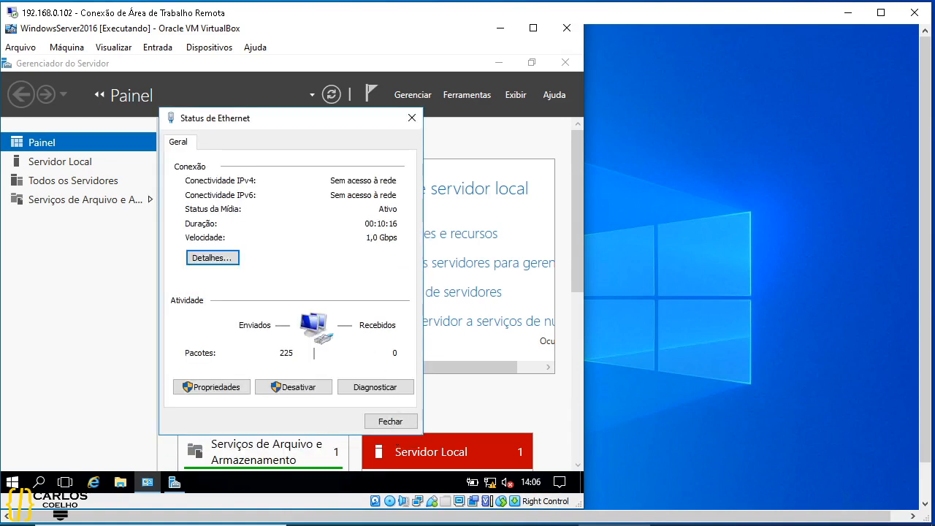
click(411, 118)
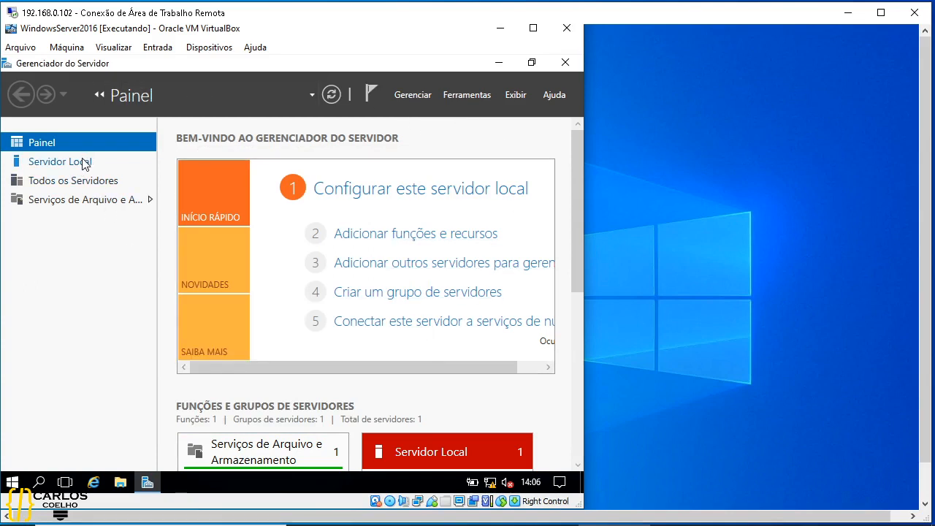
Review the Servidor Local, Todos os Servidores and Serviços de Arquivo e Armazenamento pages, and return to the Painel
mouse_move(579, 172)
mouse_down()
mouse_move(574, 322)
mouse_move(573, 163)
mouse_up()
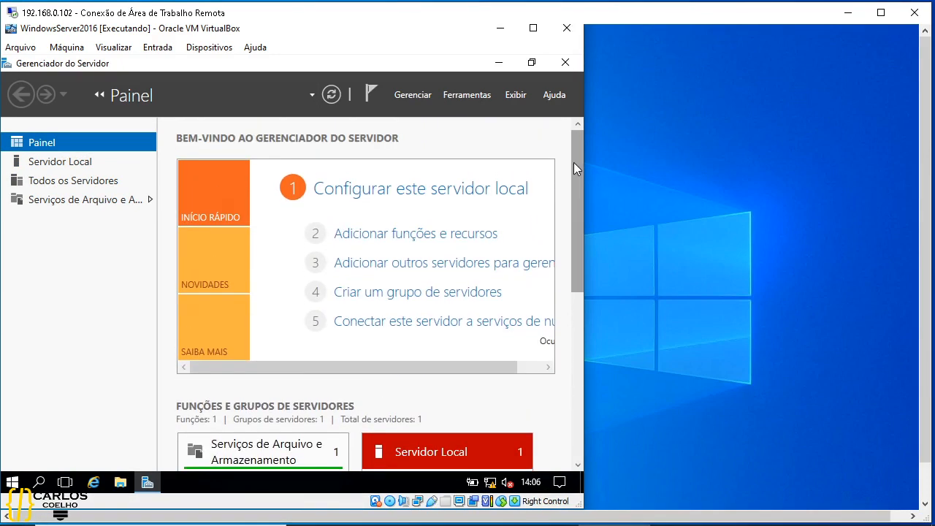
click(44, 165)
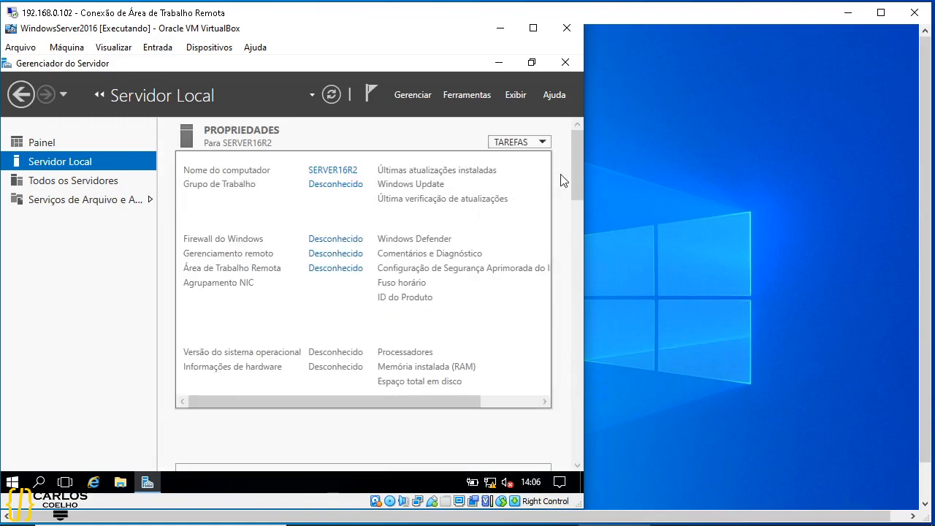
scroll(577, 253, down, 5)
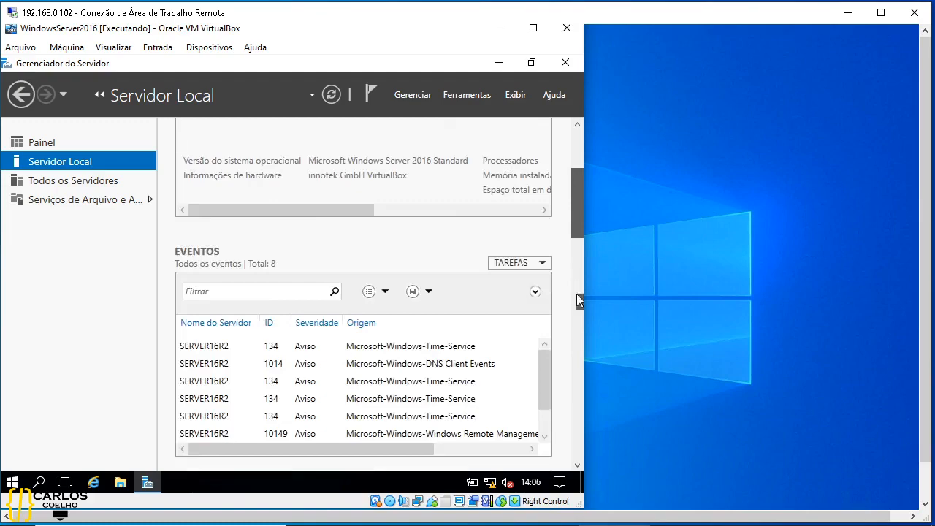
scroll(577, 294, down, 5)
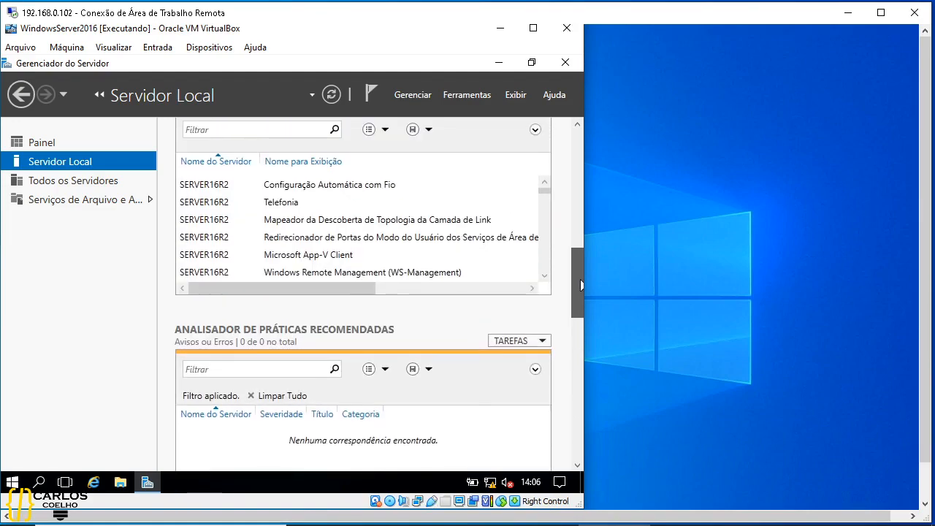
drag(581, 285, 560, 154)
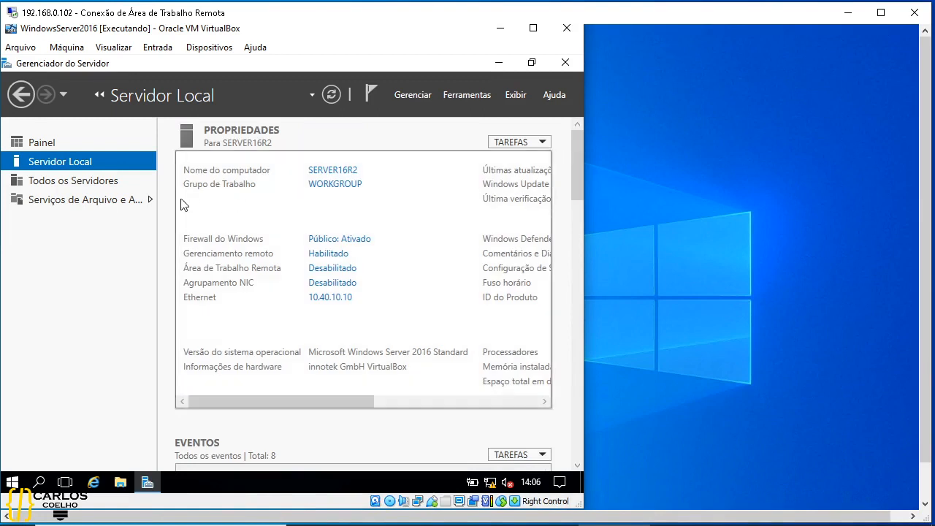
click(63, 185)
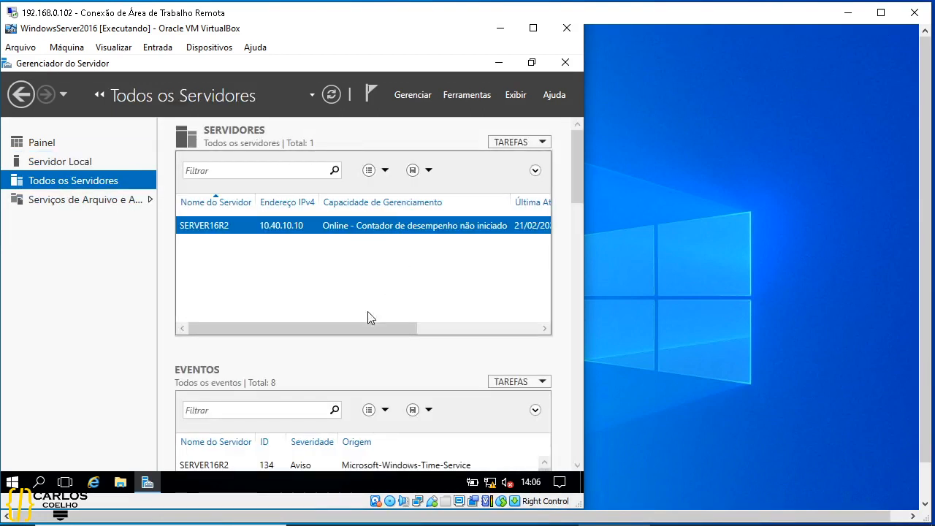
scroll(578, 172, down, 4)
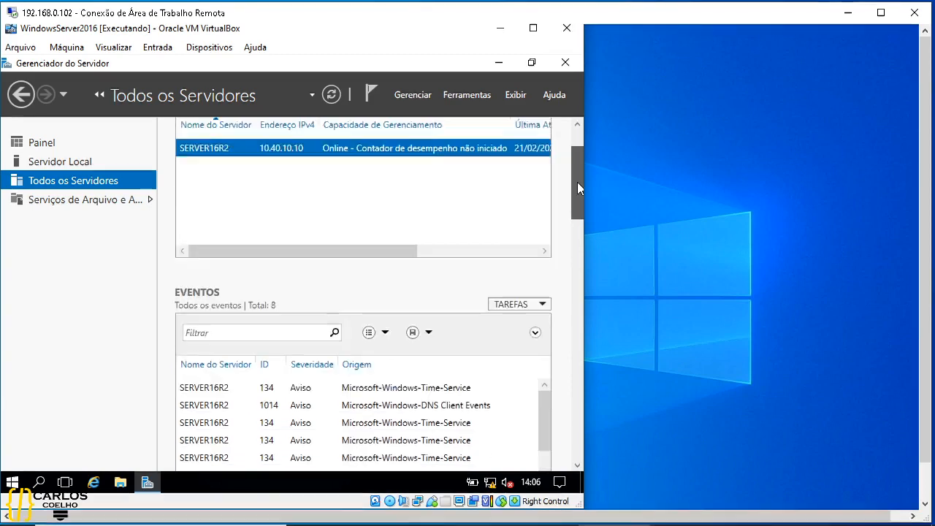
scroll(574, 146, up, 4)
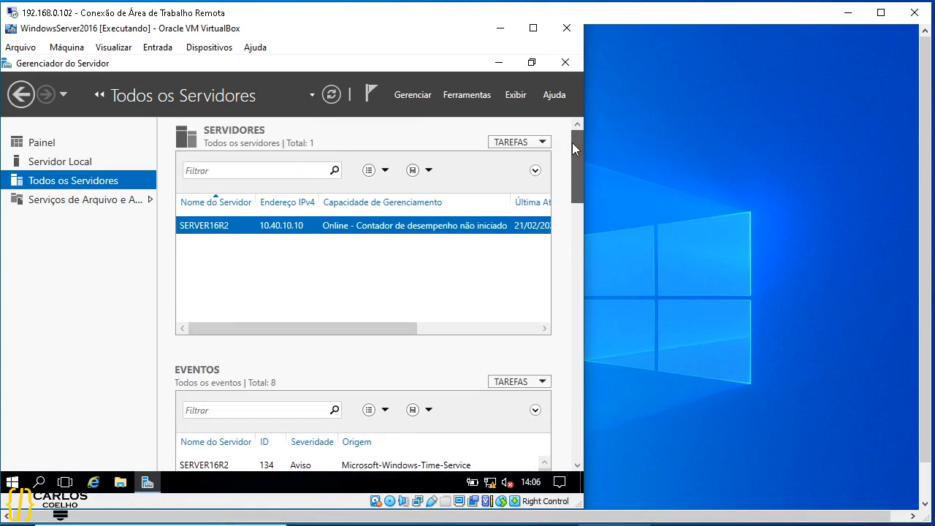
click(85, 204)
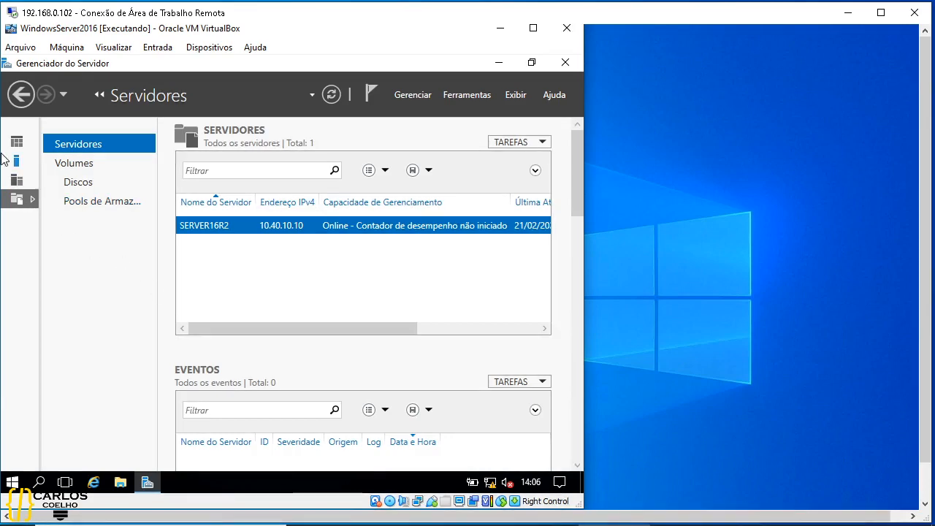
click(24, 142)
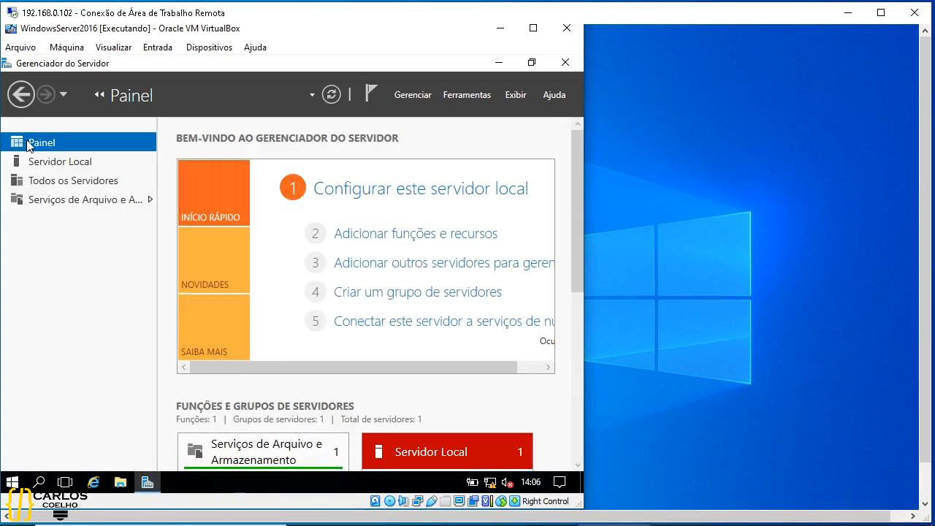
Start adding roles and features with a role-based installation, choosing SERVER16R2 from the server pool as the destination
click(380, 241)
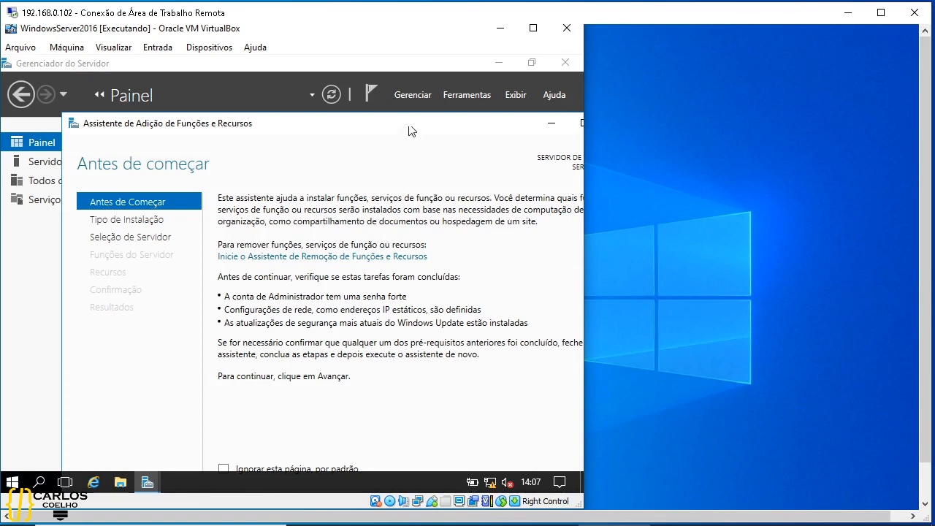
drag(407, 122, 357, 96)
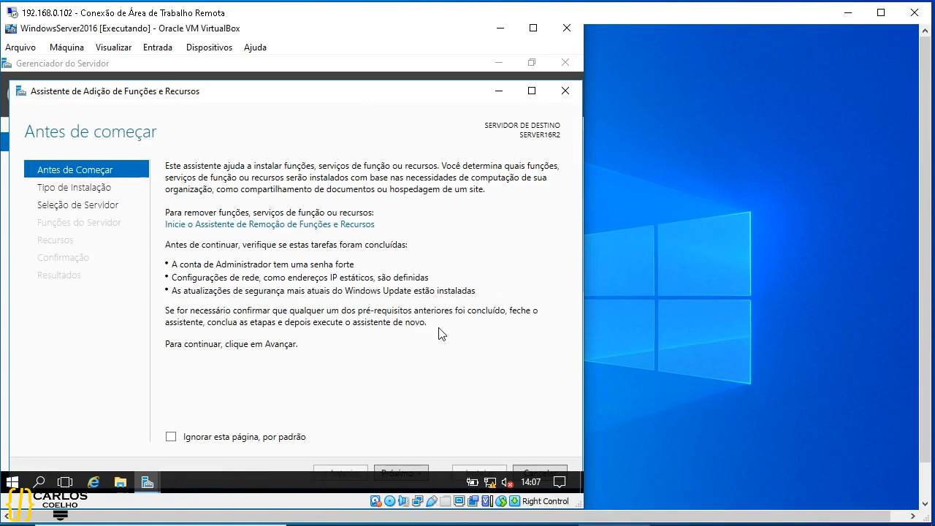
click(416, 468)
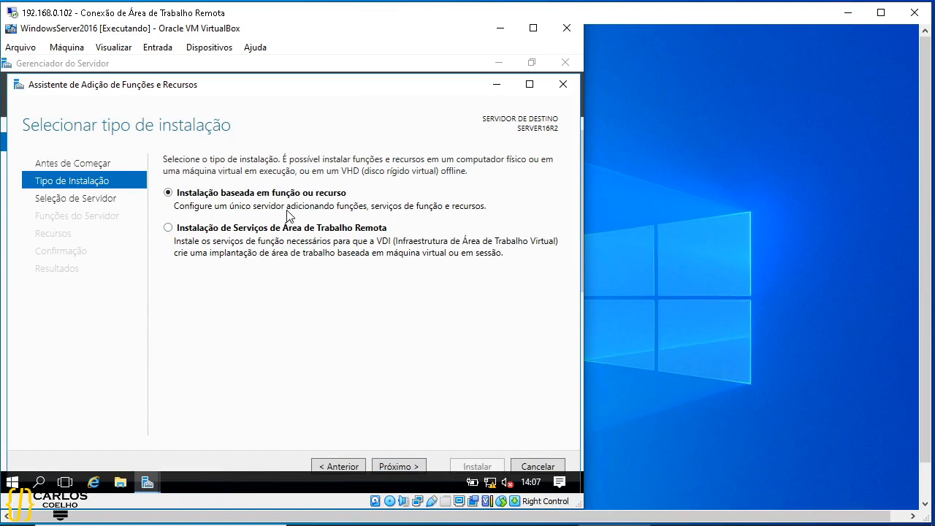
click(400, 469)
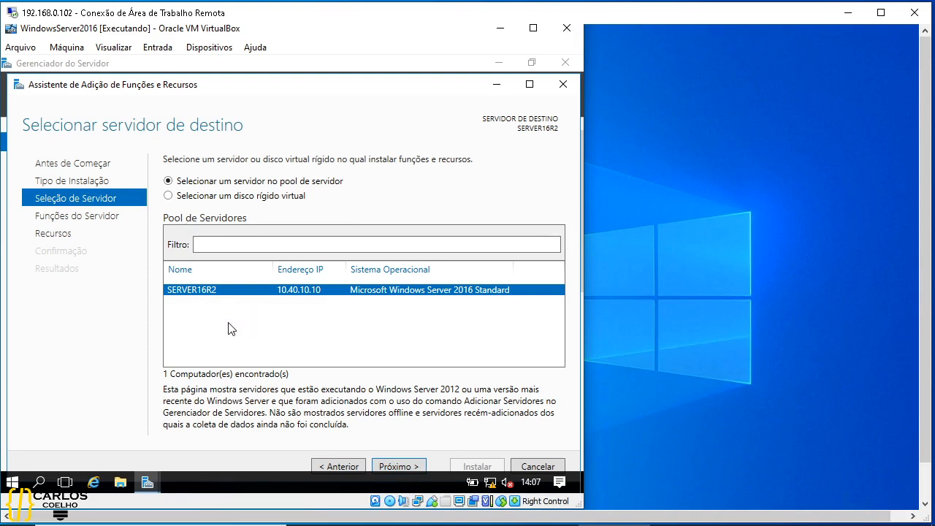
click(413, 465)
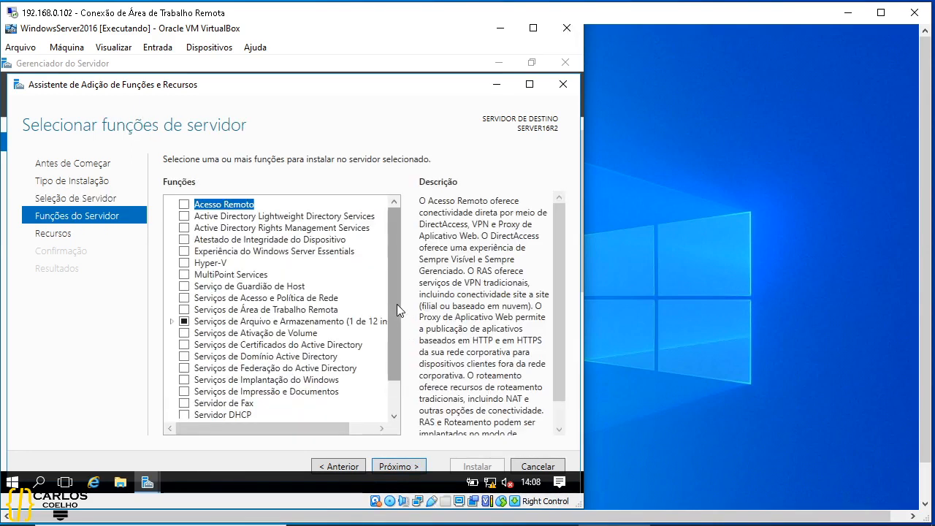
Select the Serviços de Domínio Active Directory role and add its required features, including the management tools
drag(396, 304, 404, 376)
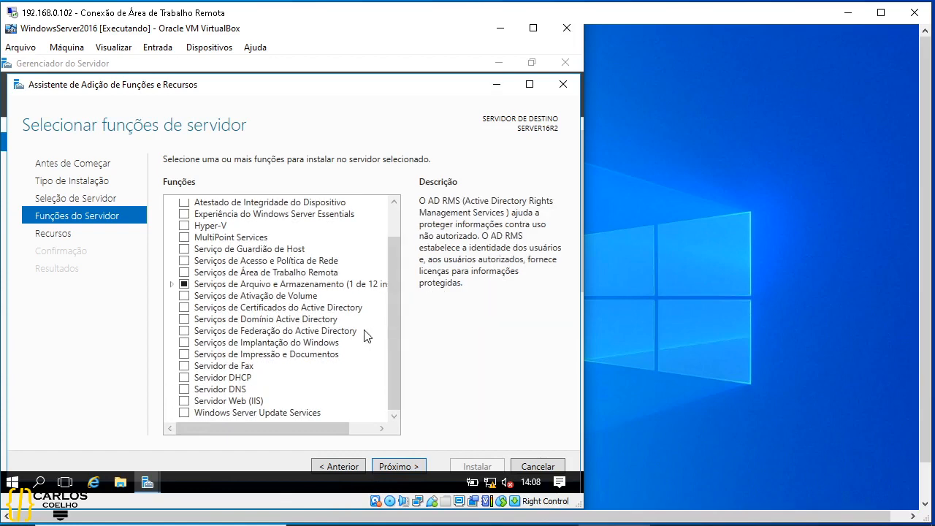
click(282, 322)
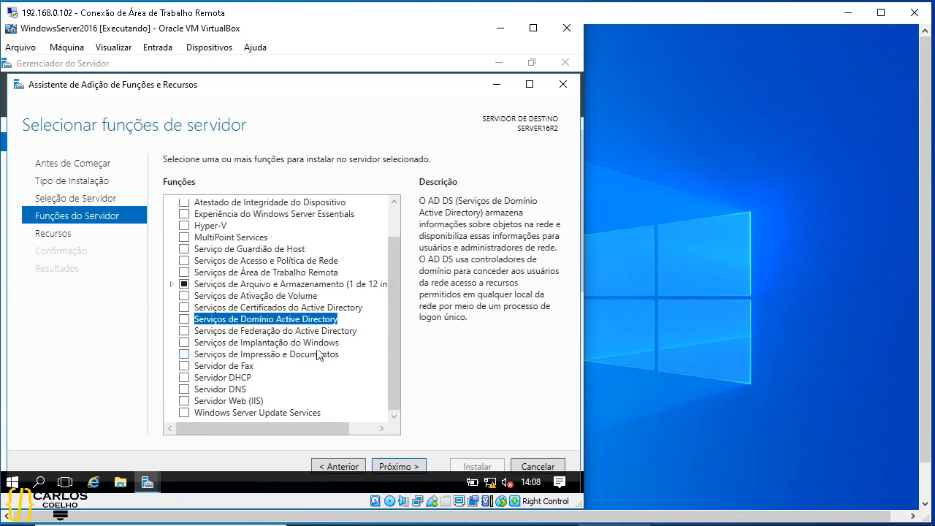
click(185, 319)
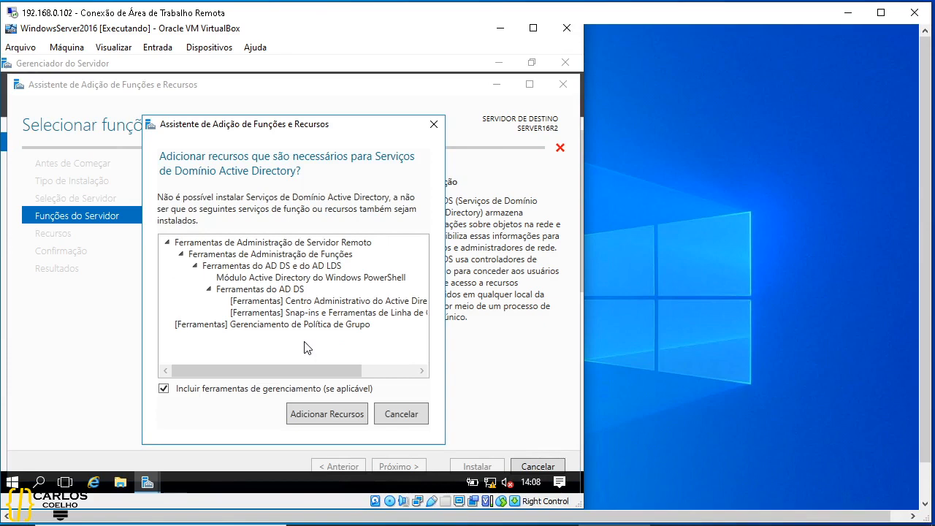
click(343, 409)
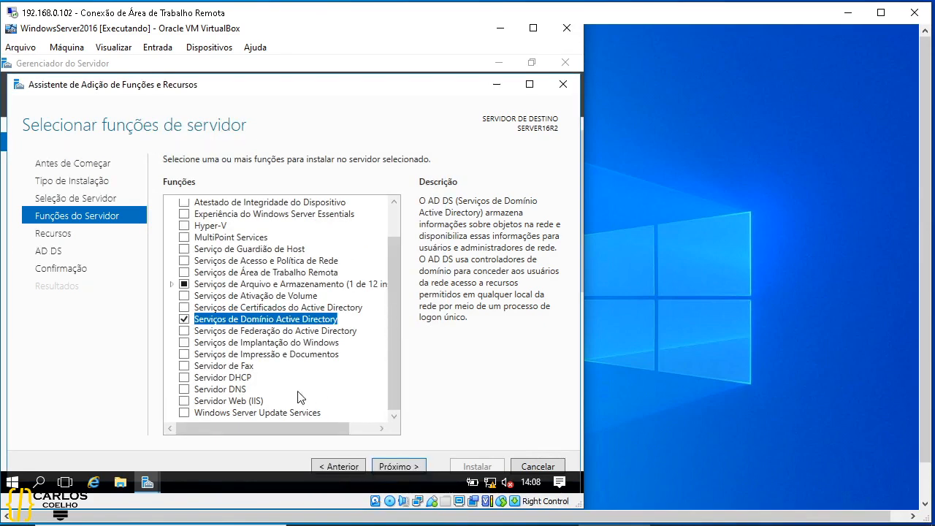
Select the Servidor DNS role with its required management tools and continue to the feature selection
click(229, 391)
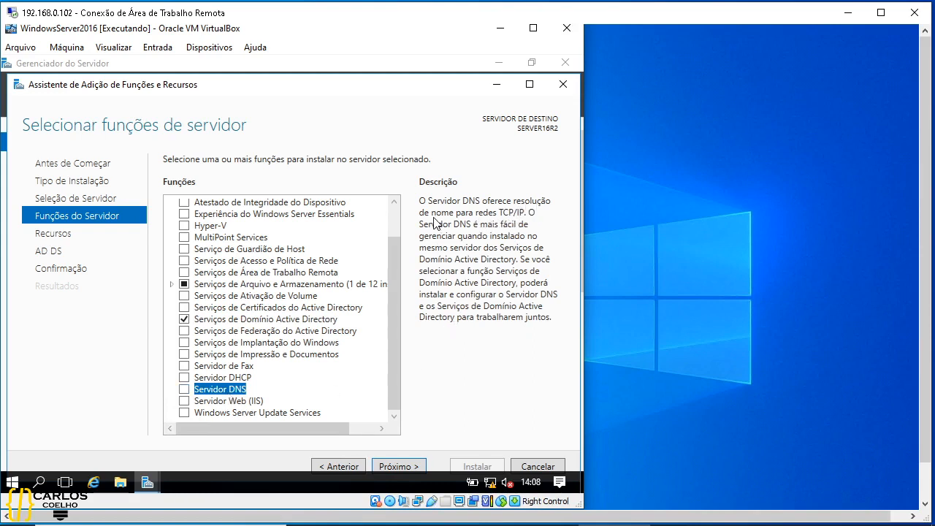
click(189, 391)
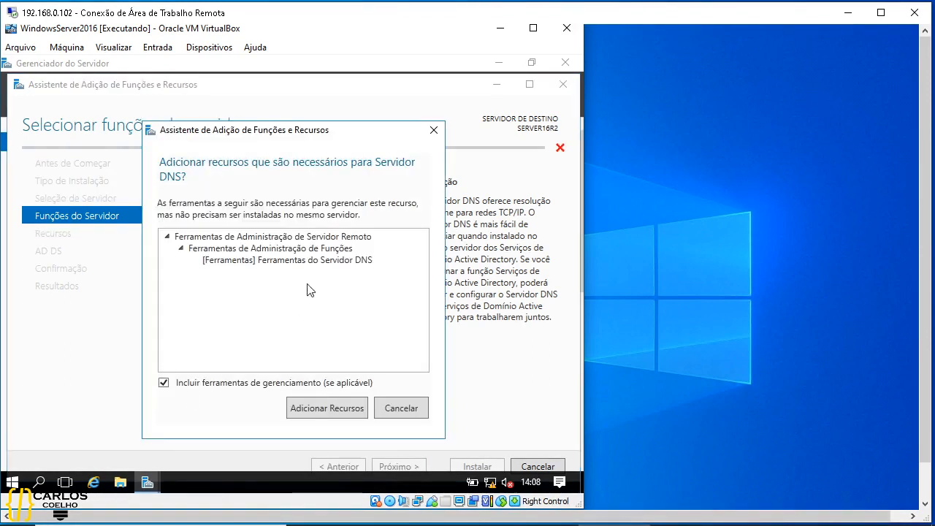
click(349, 413)
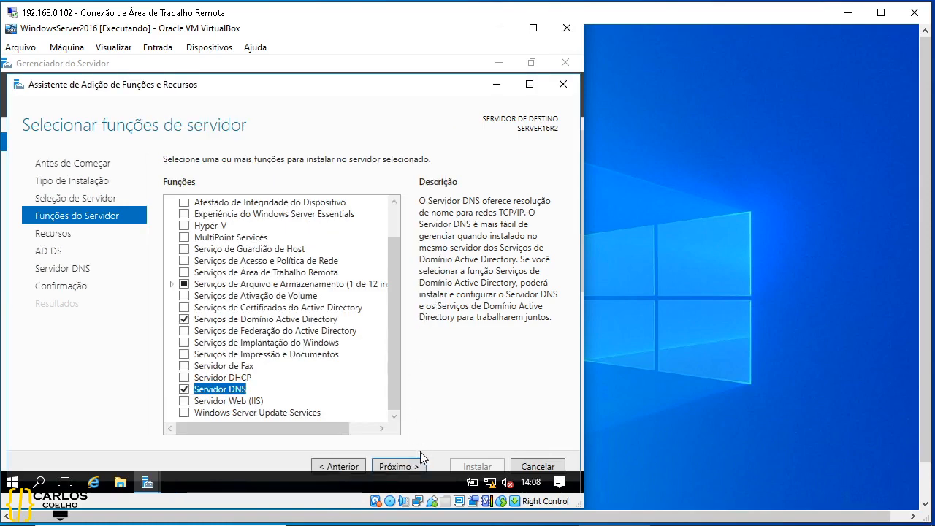
click(421, 467)
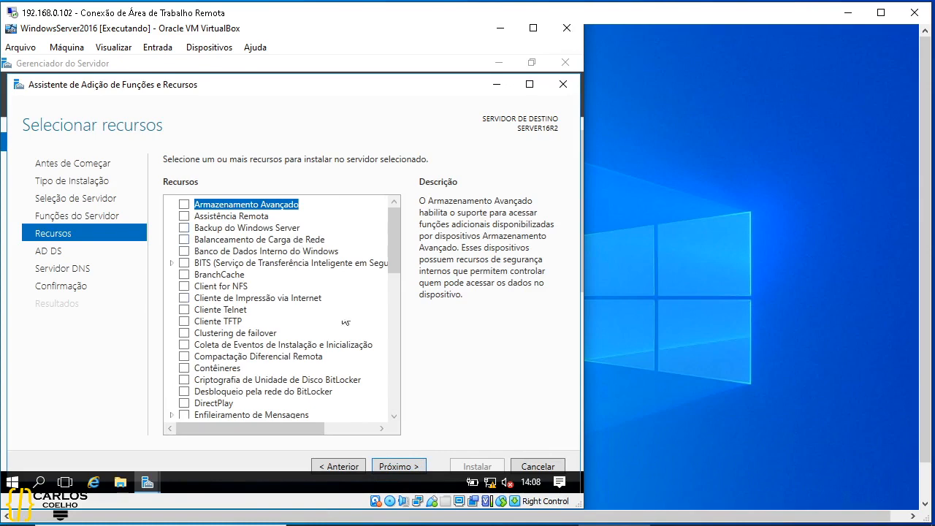
Review the preselected Gerenciamento de Política de Grupo and Ferramentas de Administração de Servidor Remoto features, and continue with the default feature selection
drag(394, 234, 393, 313)
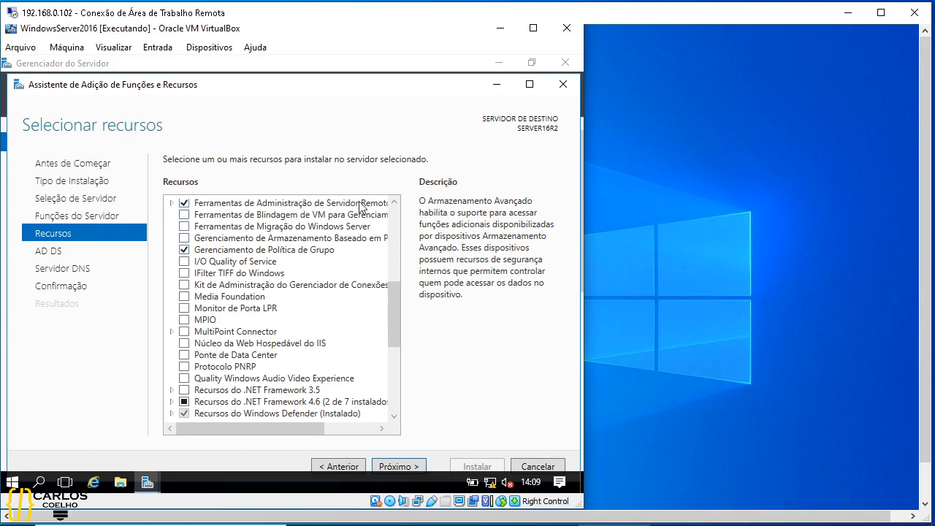
click(298, 253)
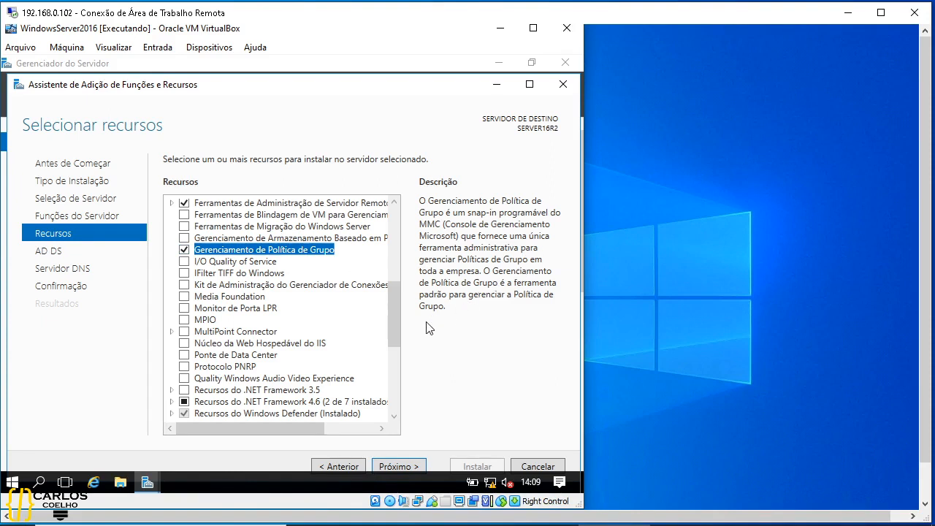
click(357, 204)
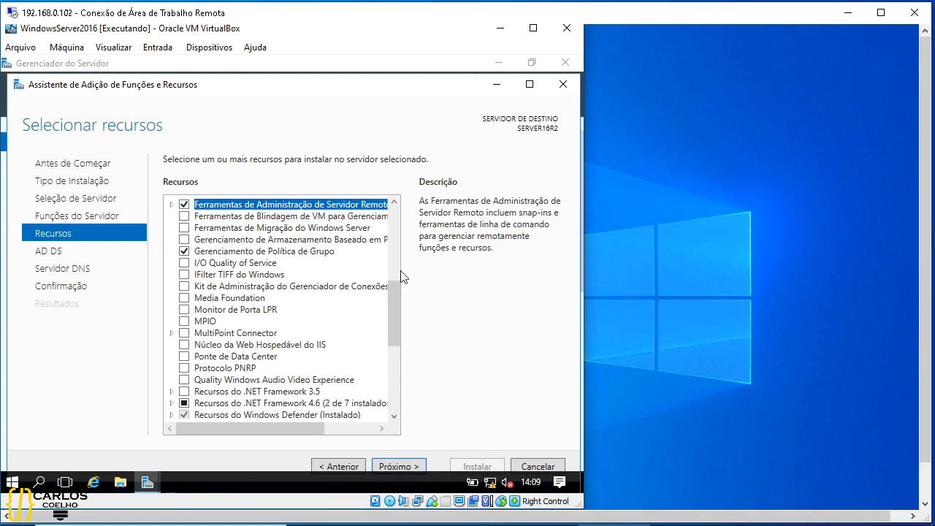
drag(395, 311, 396, 386)
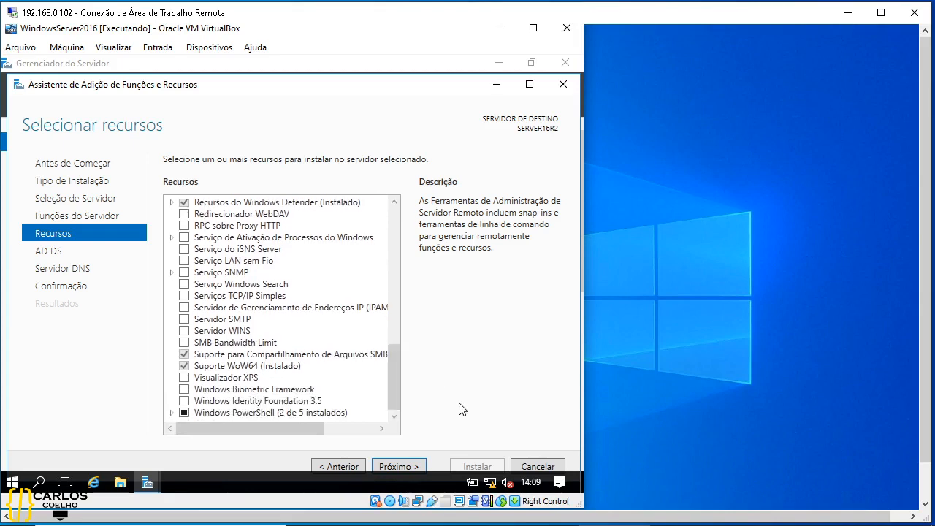
click(398, 467)
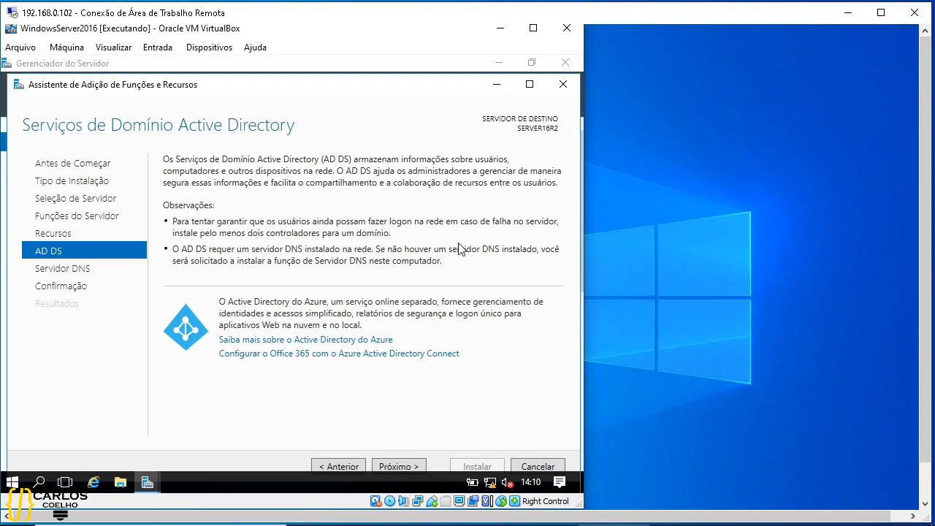
Continue through the AD DS and Servidor DNS information pages, review the installation selections, and start installing the roles
click(424, 468)
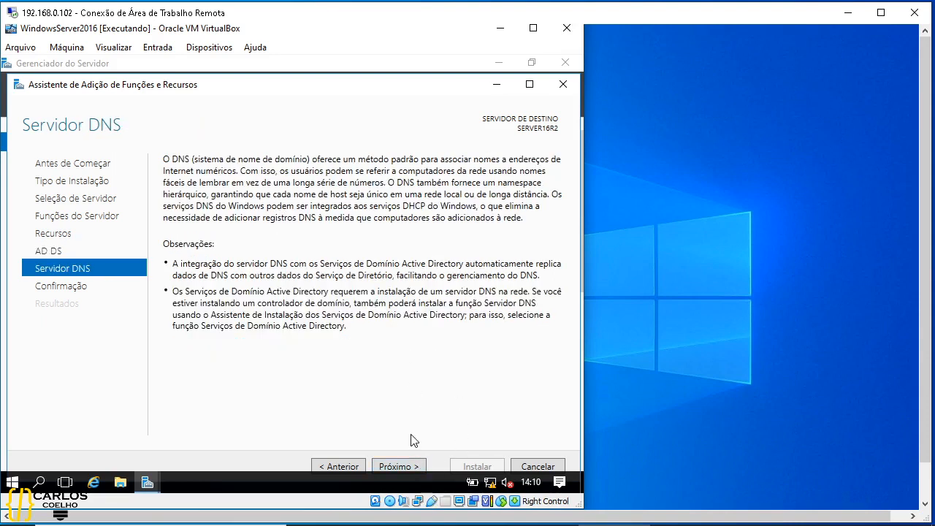
click(416, 470)
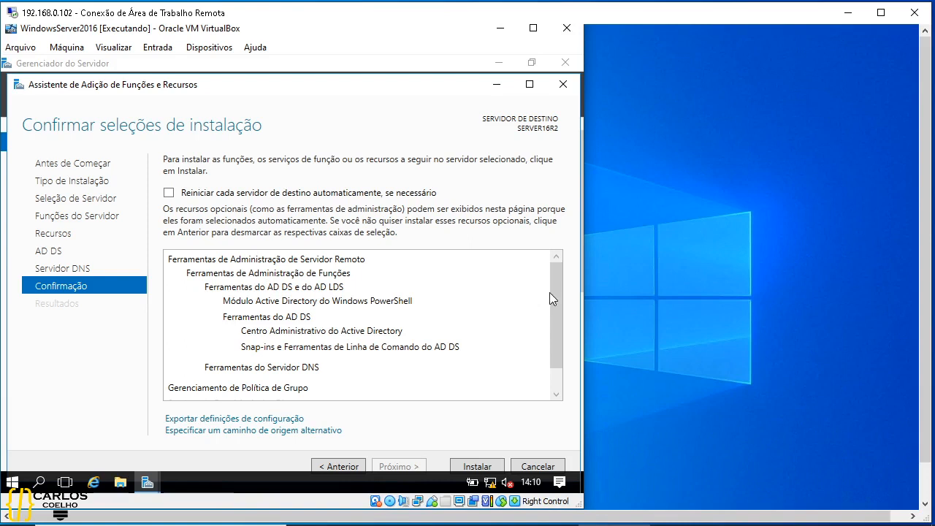
mouse_move(557, 292)
mouse_down()
mouse_move(556, 328)
mouse_move(556, 279)
mouse_up()
click(459, 467)
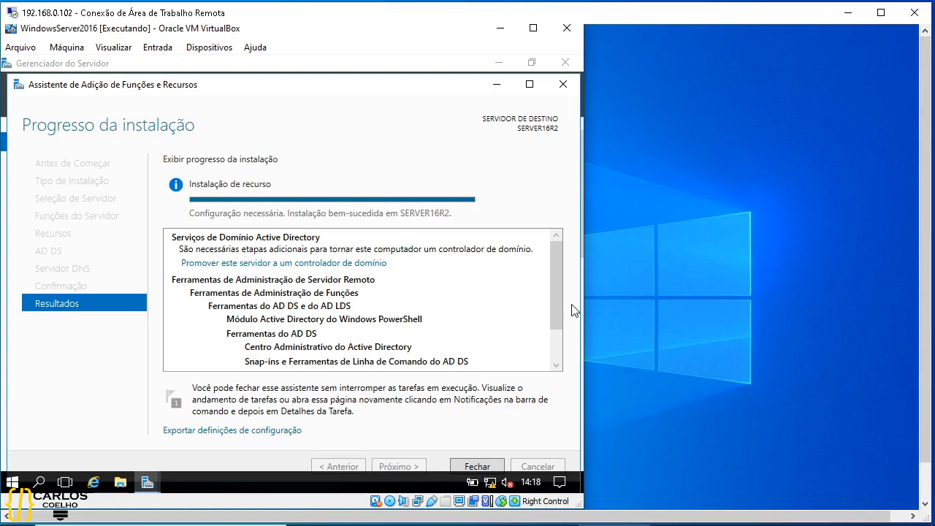
Review the installation results for the added roles and features, and close the finished wizard
scroll(563, 321, down, 1)
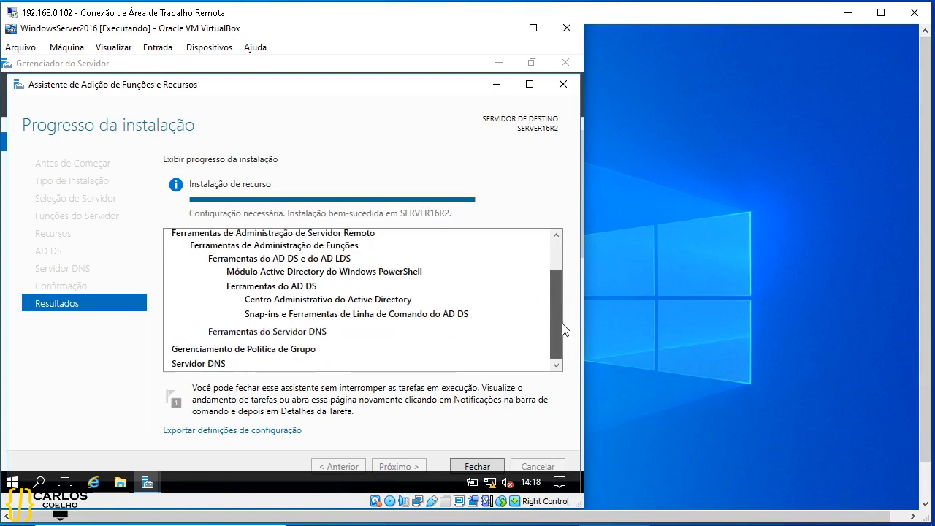
scroll(565, 314, up, 1)
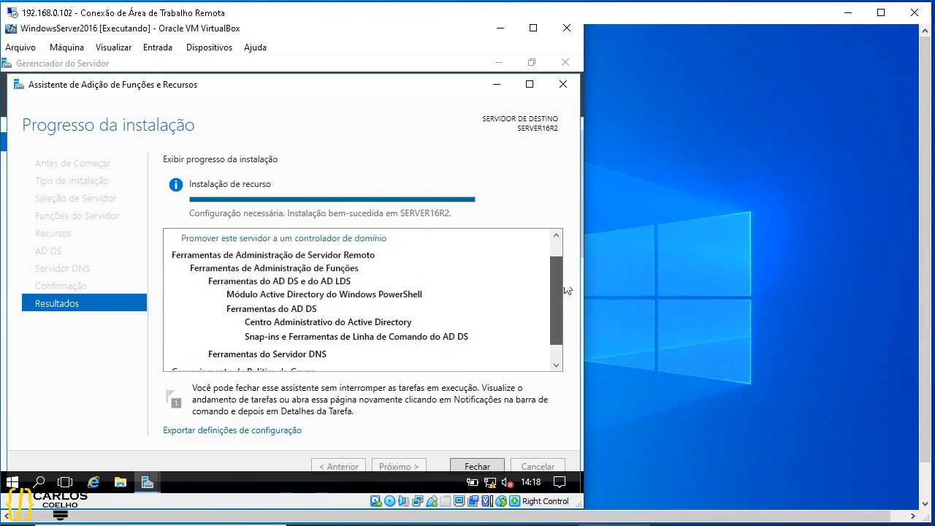
click(497, 84)
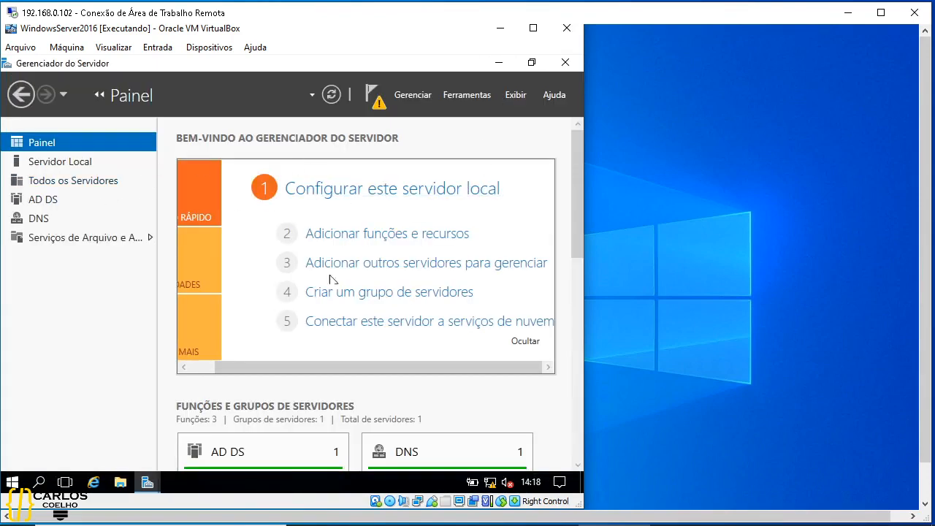
mouse_move(147, 484)
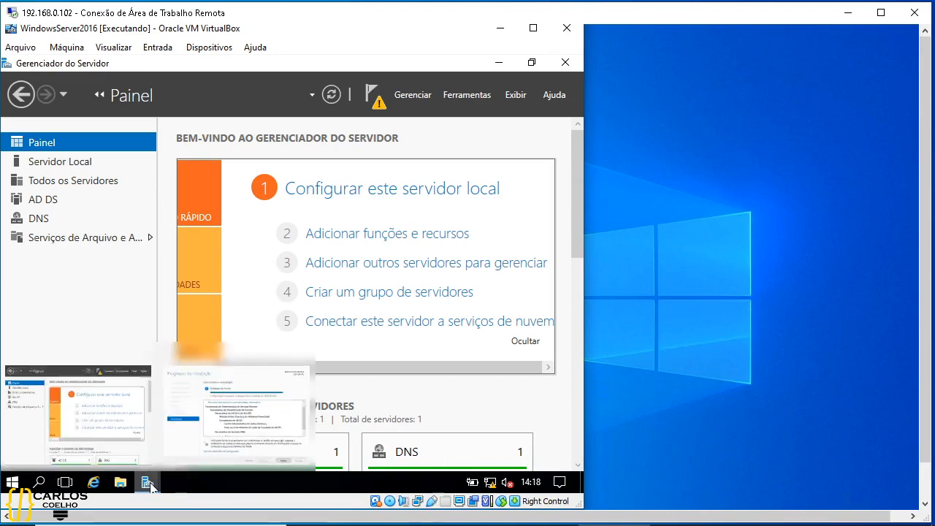
click(186, 437)
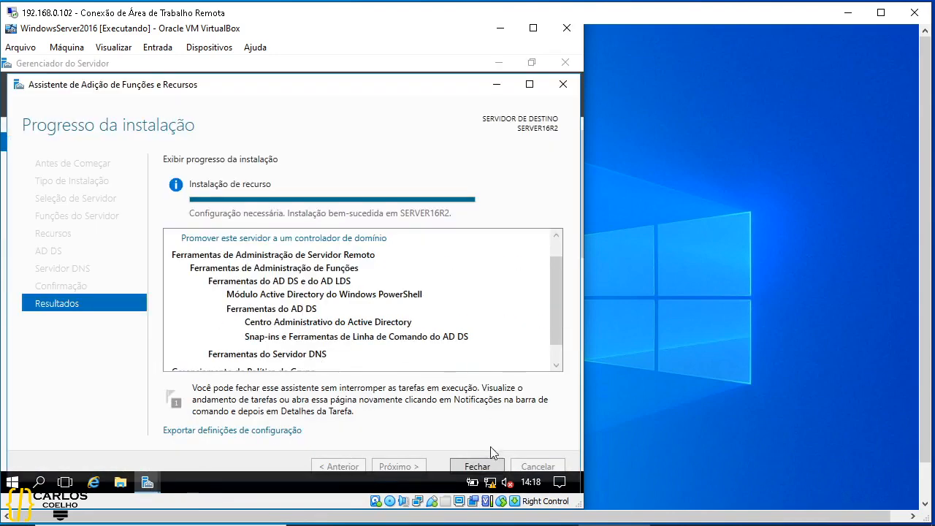
click(477, 466)
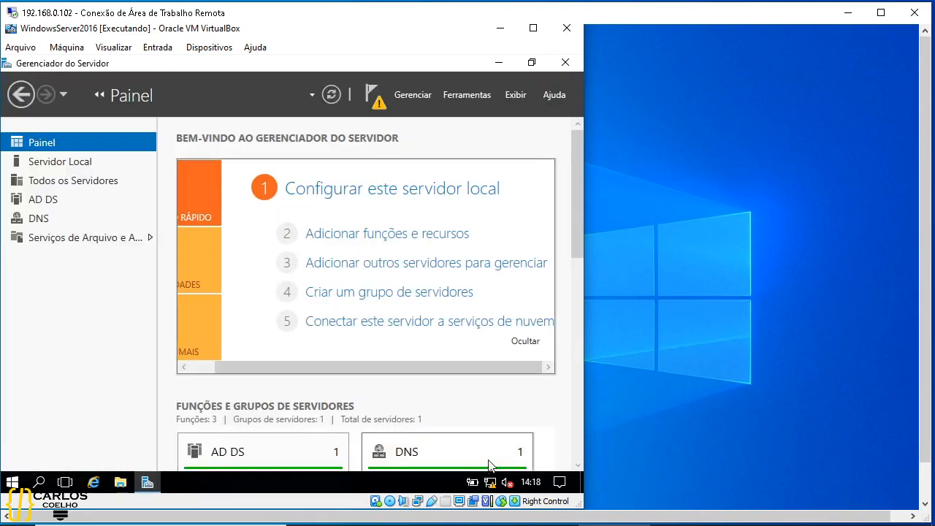
Open the task details of the AD DS post-deployment configuration and start promoting the server to a domain controller
drag(575, 181, 573, 128)
click(61, 166)
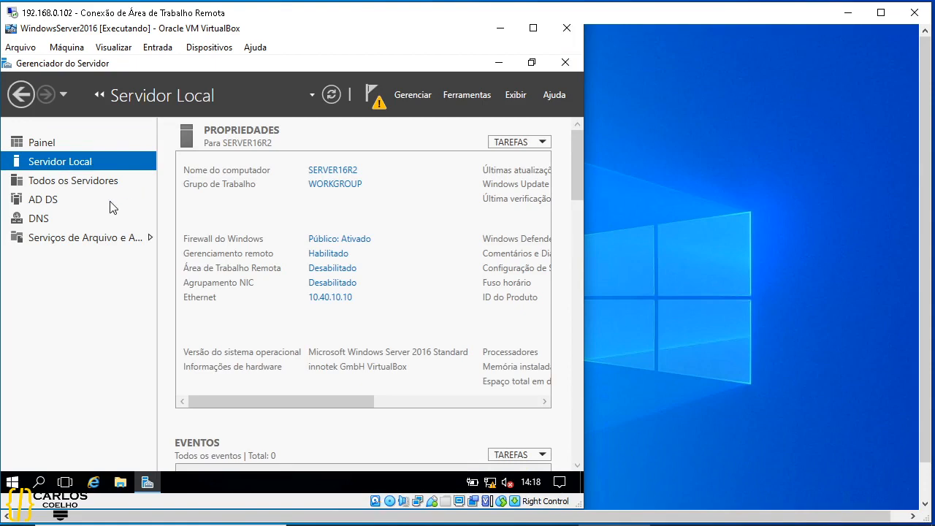
click(76, 203)
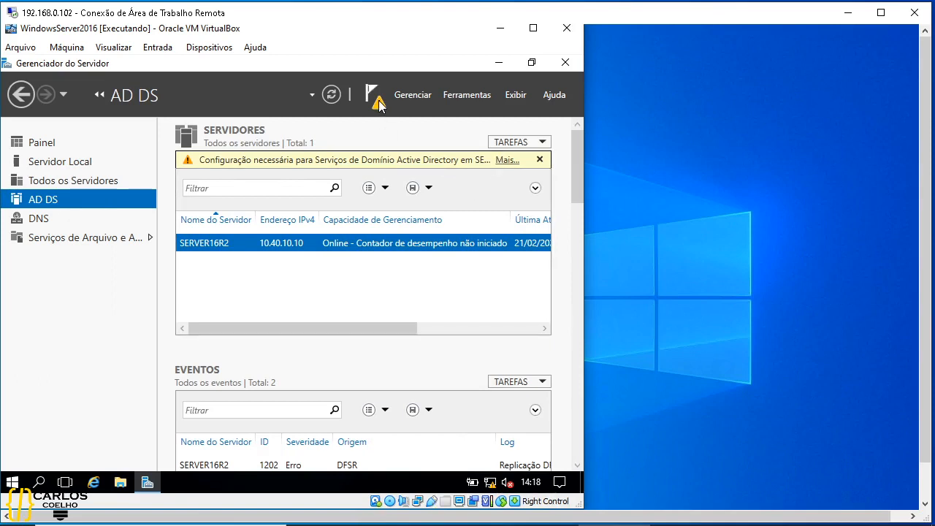
click(512, 167)
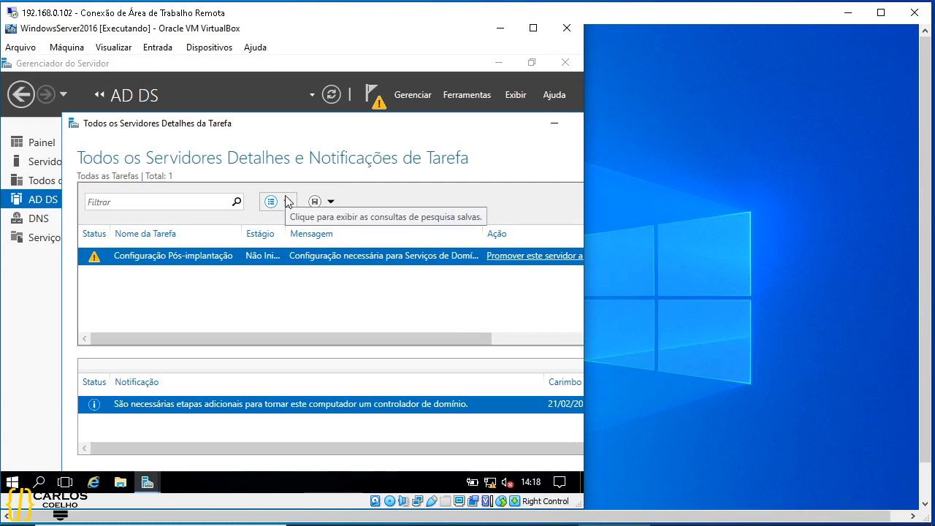
drag(459, 132, 407, 106)
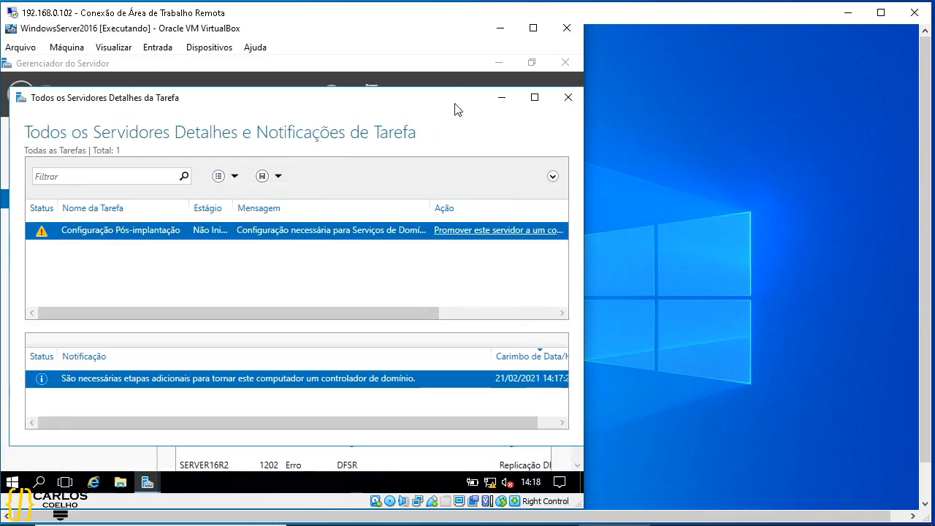
click(535, 98)
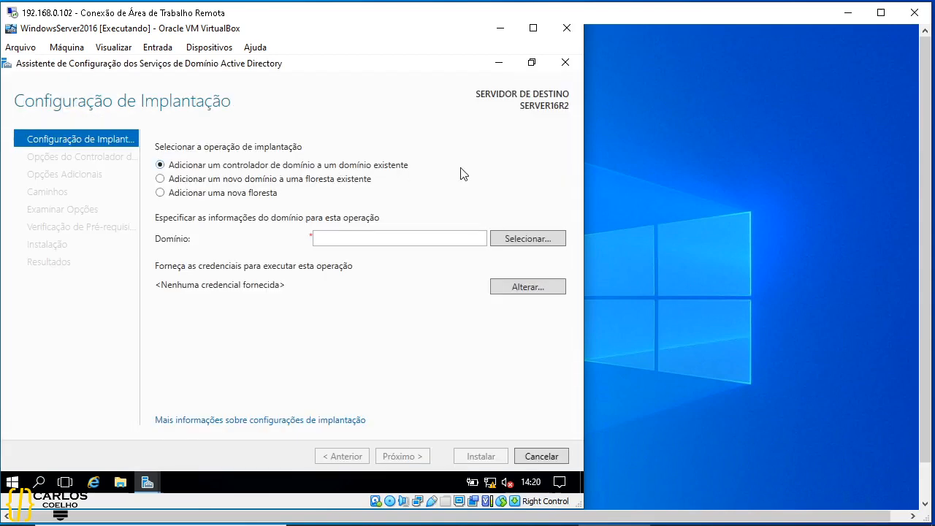
Choose to add a new forest with the root domain name cacorp.com and continue to the domain controller options
click(206, 195)
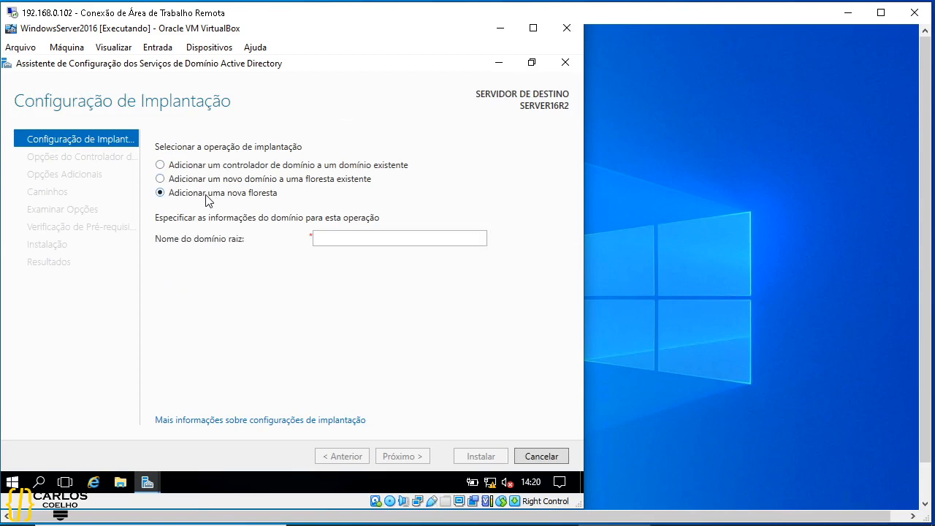
click(370, 240)
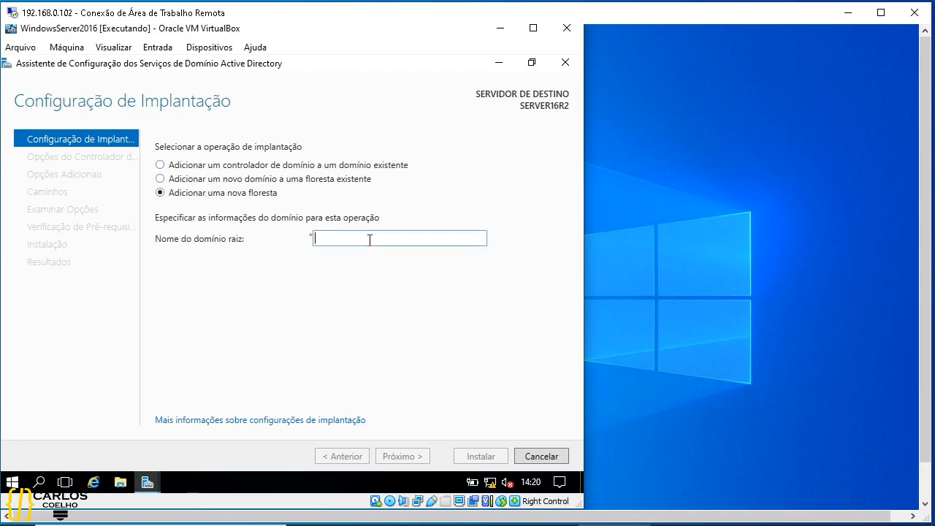
text(ca)
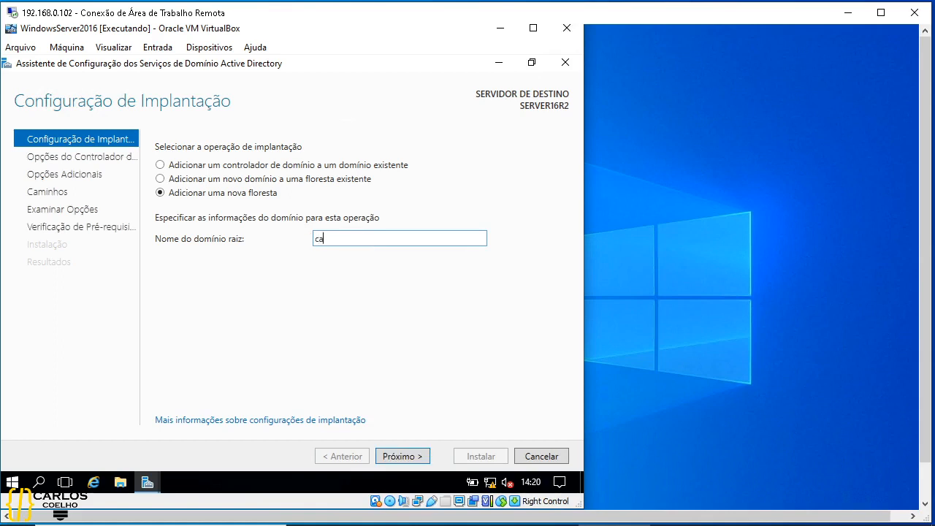
text(corp.com)
click(400, 457)
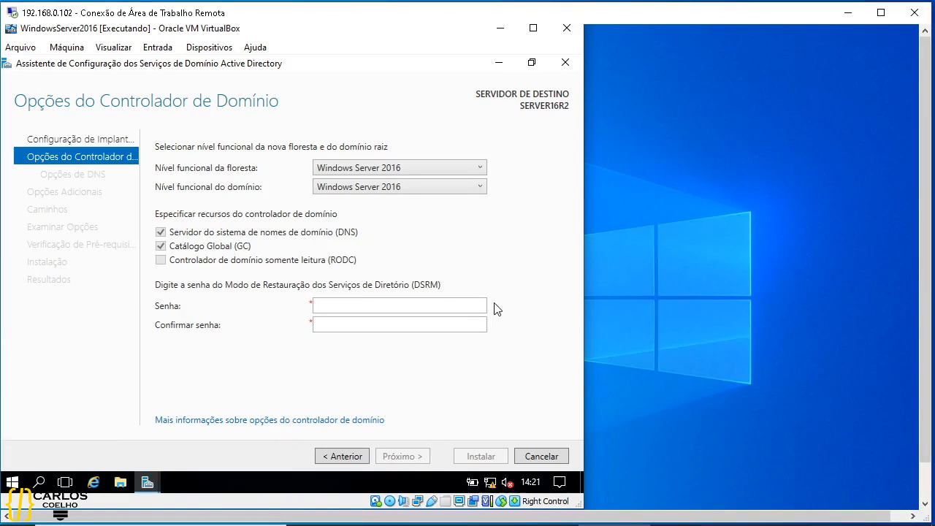
Enter and confirm the DSRM password, keep Windows Server 2016 as the forest and domain functional level, and continue
click(359, 306)
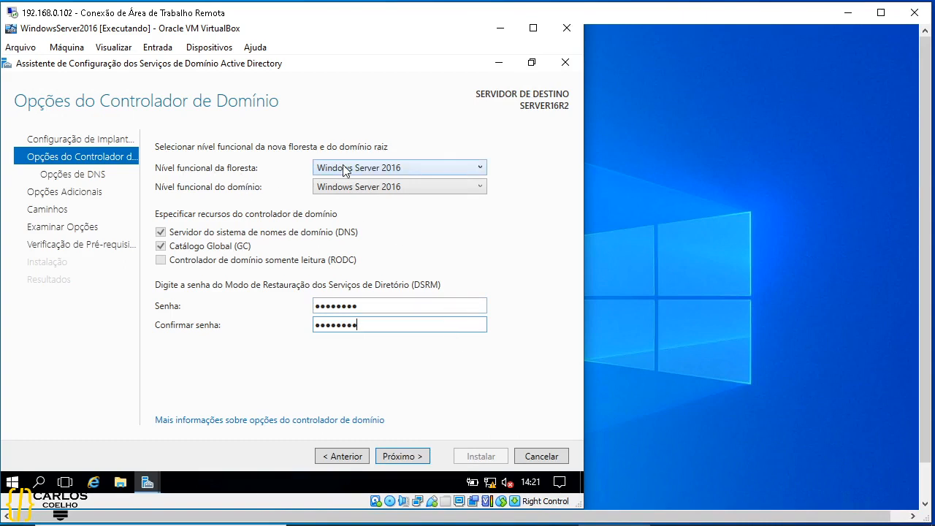
click(479, 168)
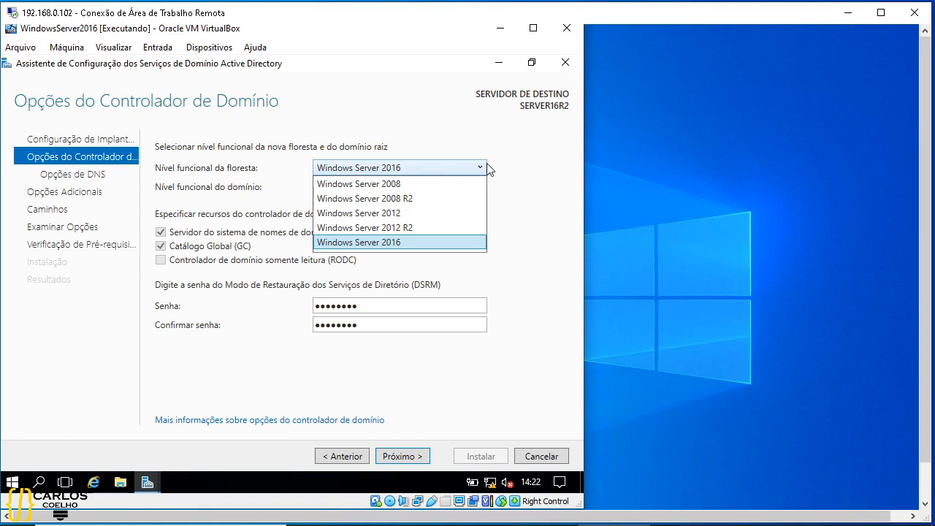
click(488, 169)
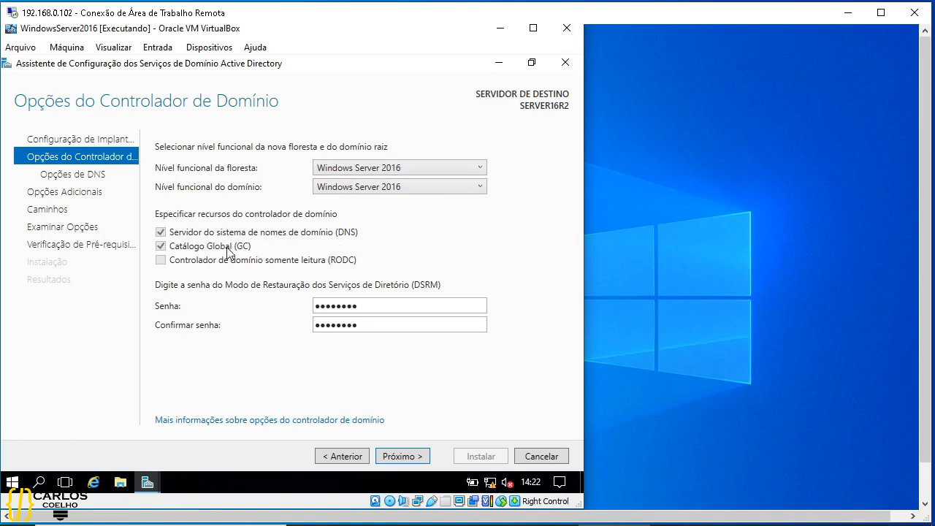
click(401, 456)
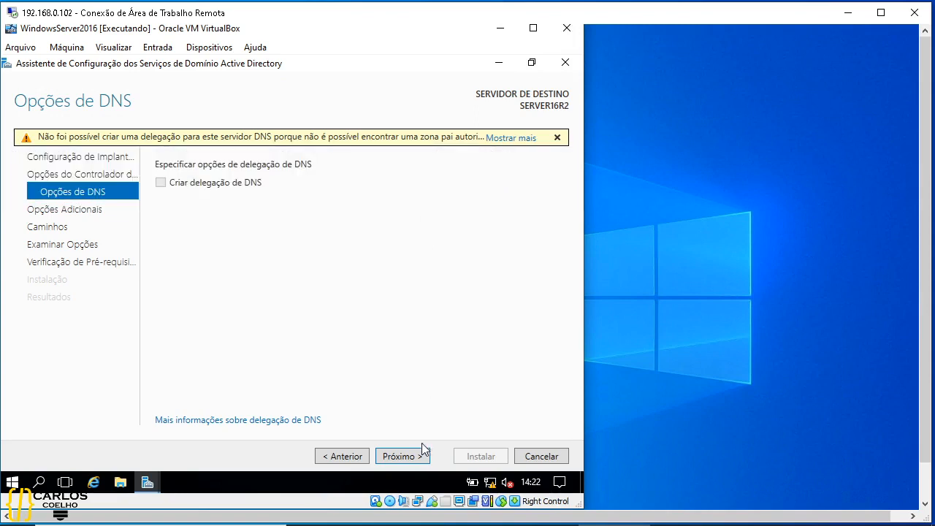
Continue without creating a DNS delegation and accept CACORP as the NetBIOS domain name
click(401, 456)
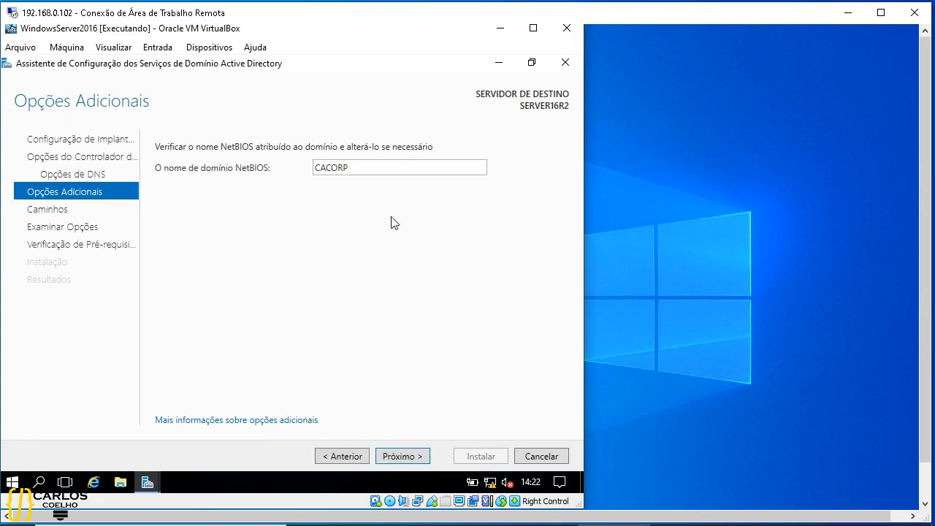
double_click(364, 168)
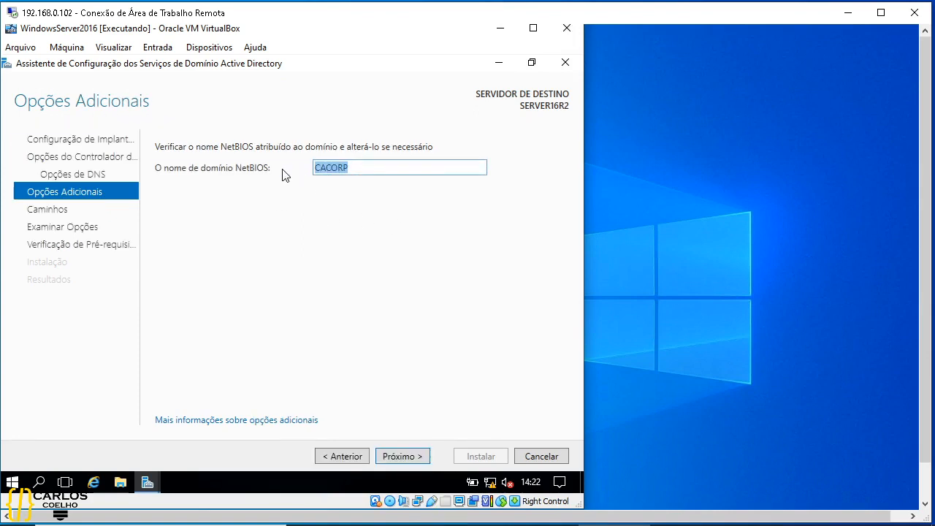
click(390, 205)
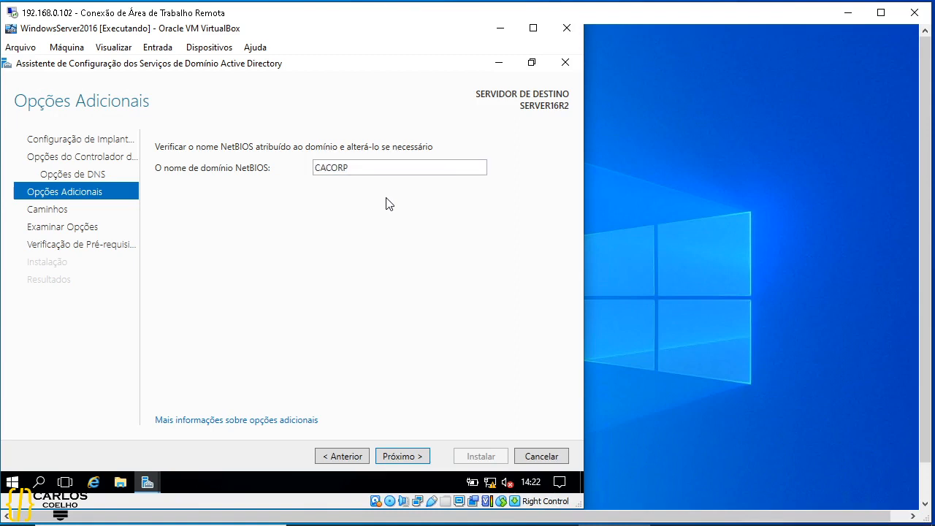
click(403, 456)
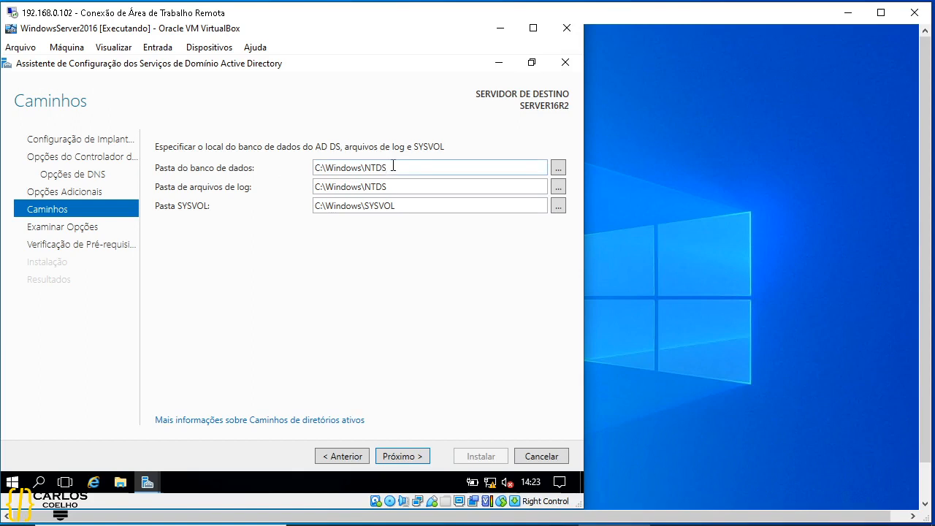
Keep C:\Windows\NTDS for the database and log files and C:\Windows\SYSVOL for SYSVOL, and continue to the options review
drag(392, 163, 313, 180)
drag(405, 182, 318, 187)
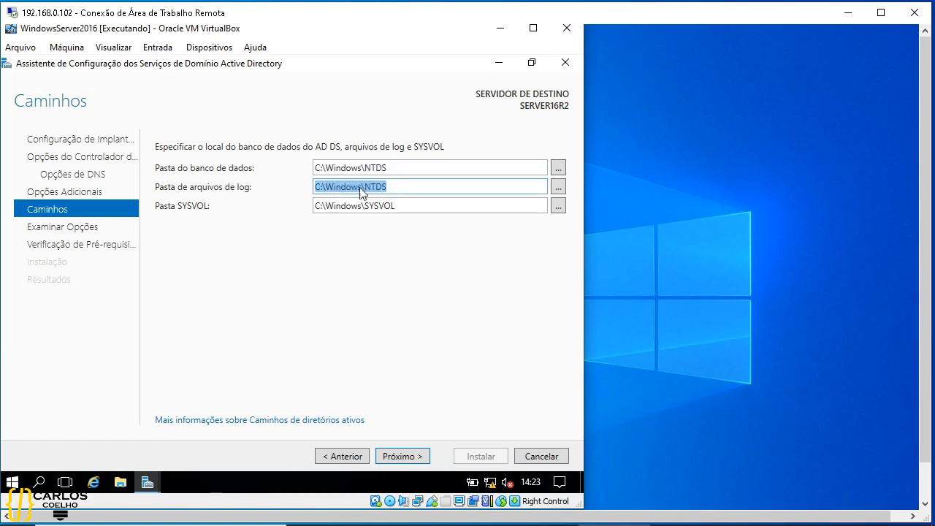
click(411, 264)
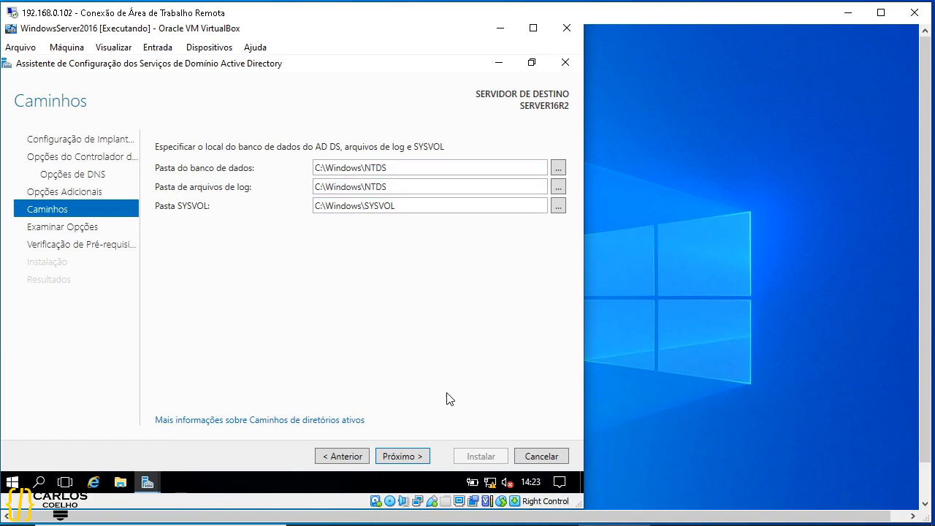
click(411, 459)
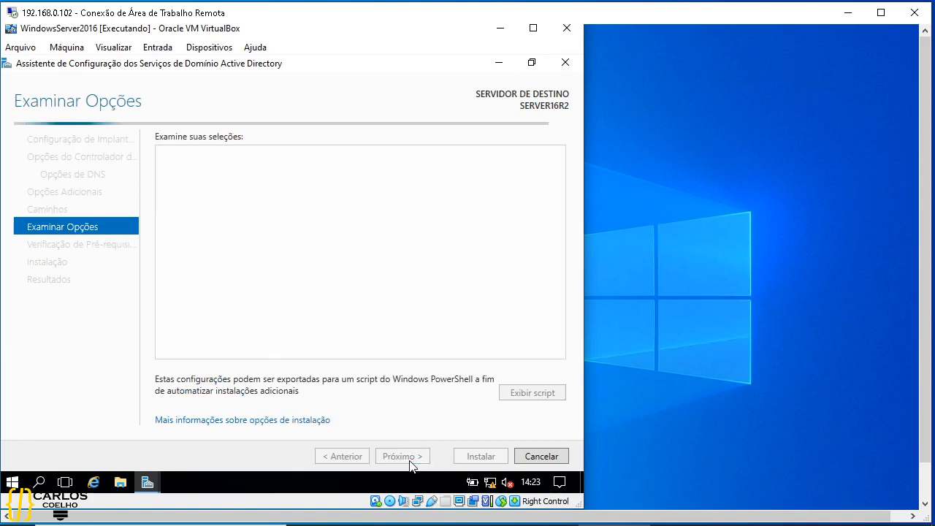
Accept the reviewed options, read through the prerequisite check results, and start the domain controller installation
click(402, 458)
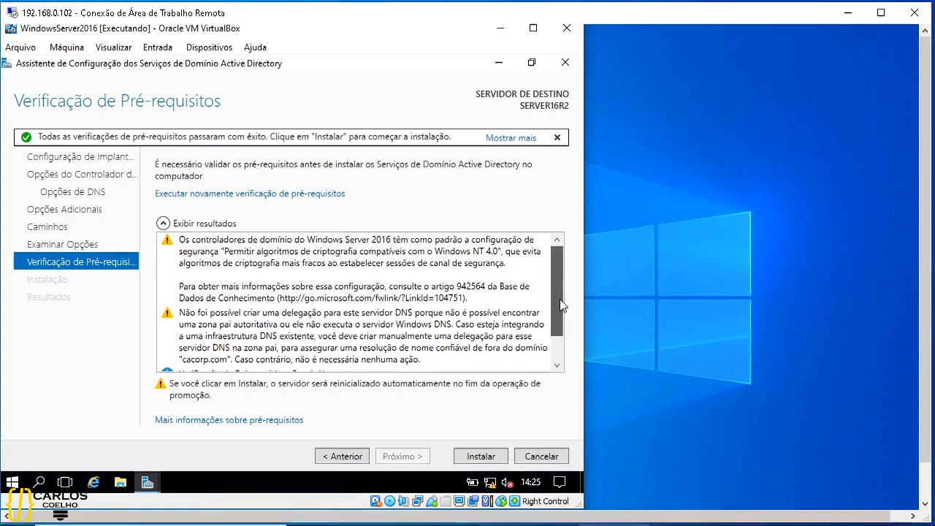
drag(560, 322, 558, 339)
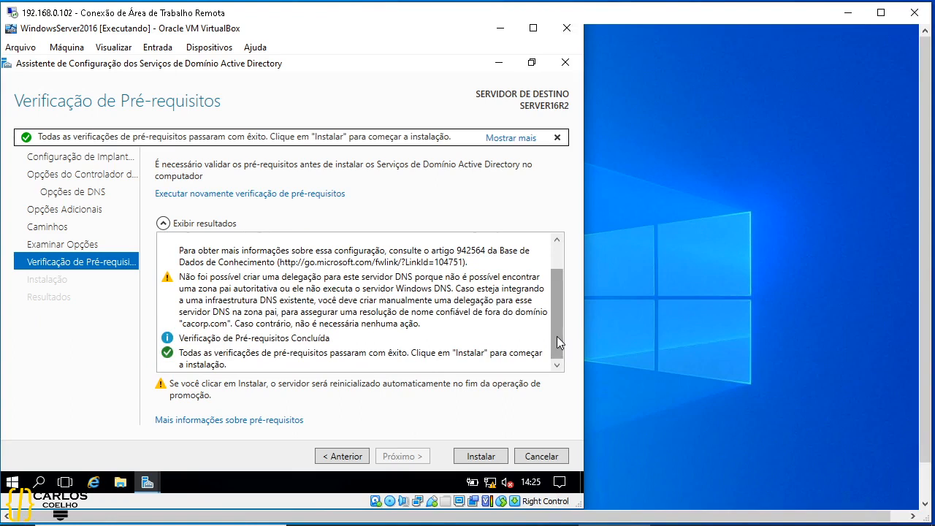
click(492, 468)
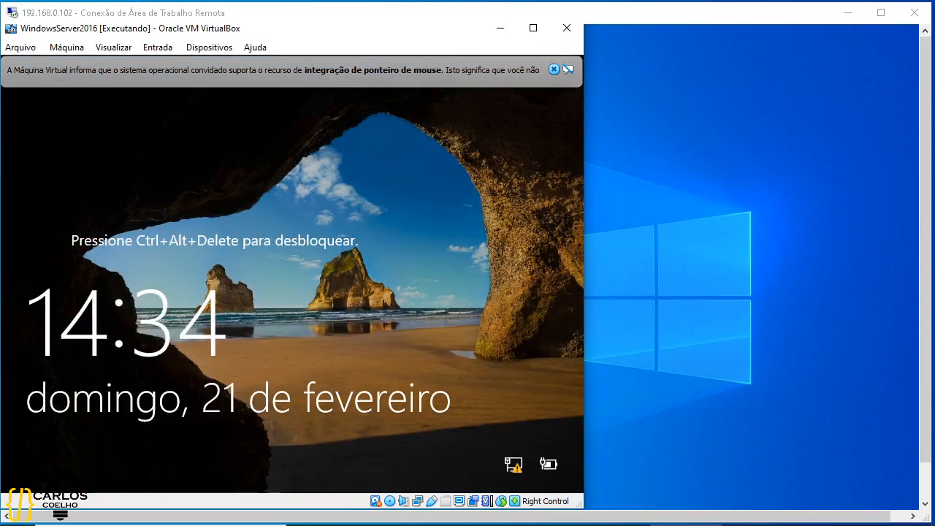
Dismiss the mouse integration notice and send Ctrl-Alt-Del to the virtual machine to reach the domain sign-in screen
click(554, 69)
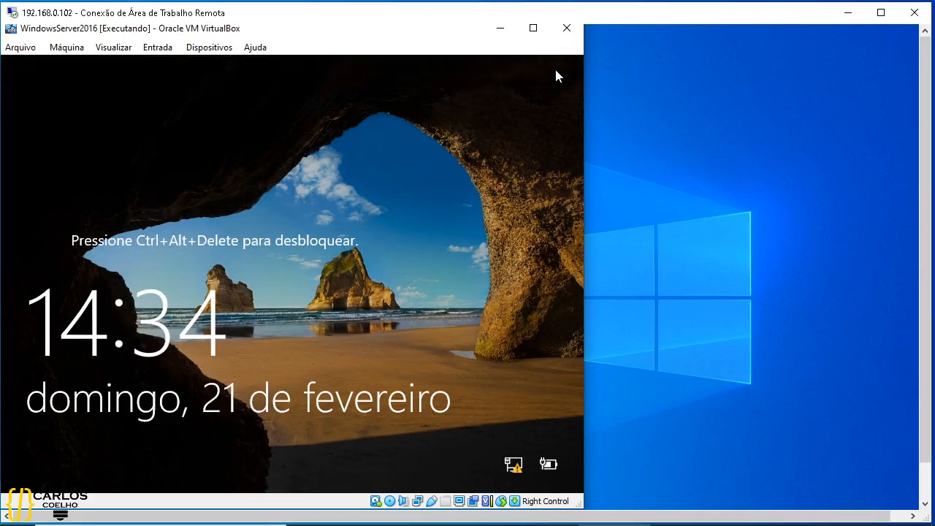
click(158, 47)
mouse_move(178, 65)
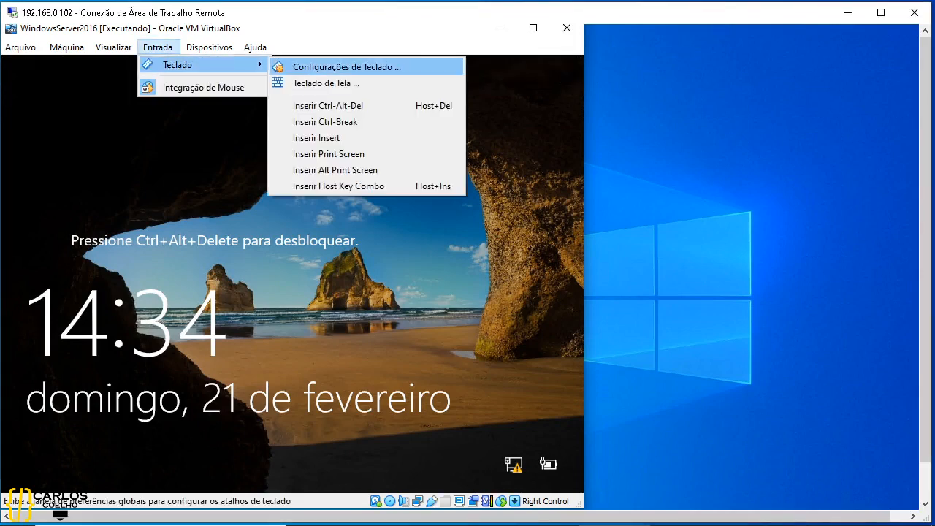
click(314, 103)
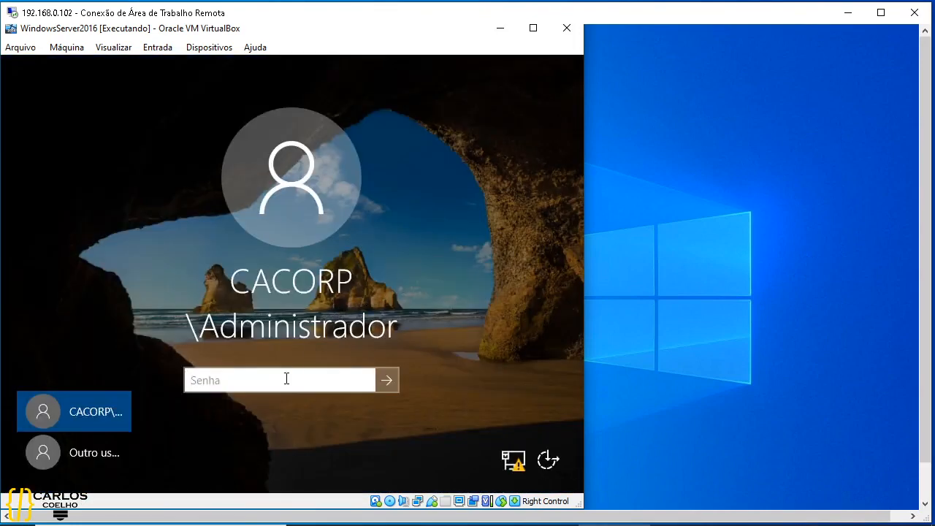
Sign in to the domain as CACORP\Administrador by entering the account password
click(287, 379)
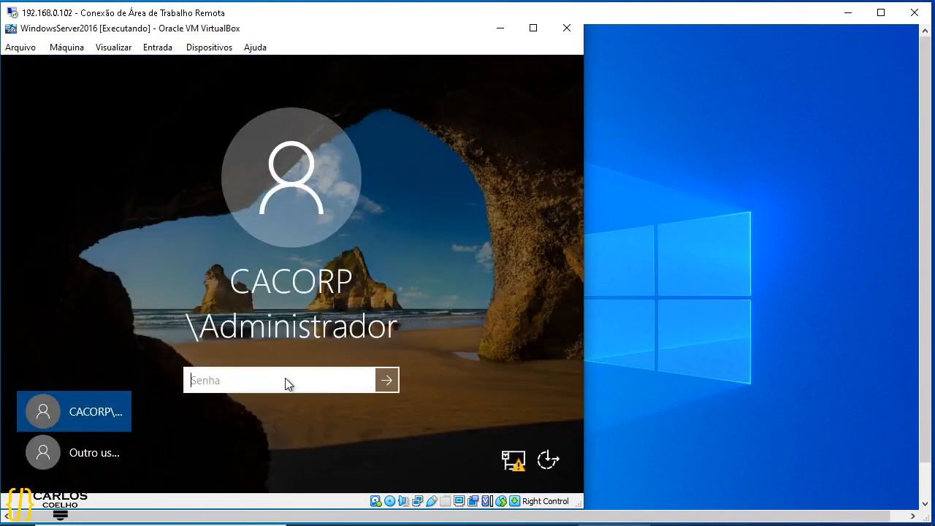
text(********)
key(Return)
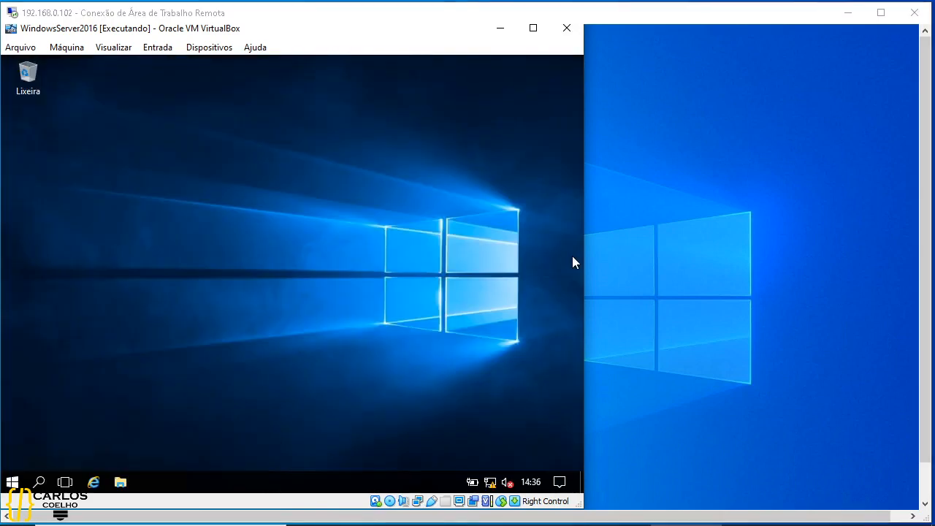
click(573, 257)
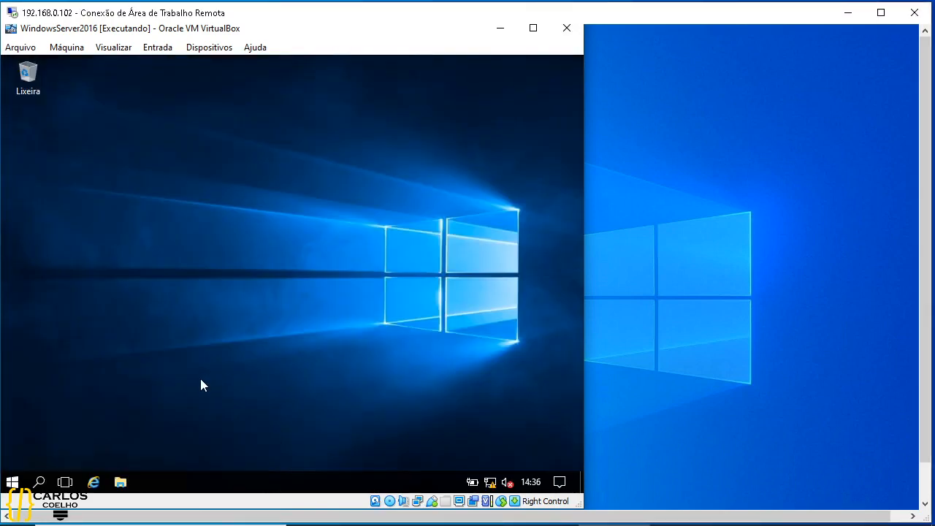
Open Server Manager and review the servers, events and services listed for the AD DS role
click(12, 483)
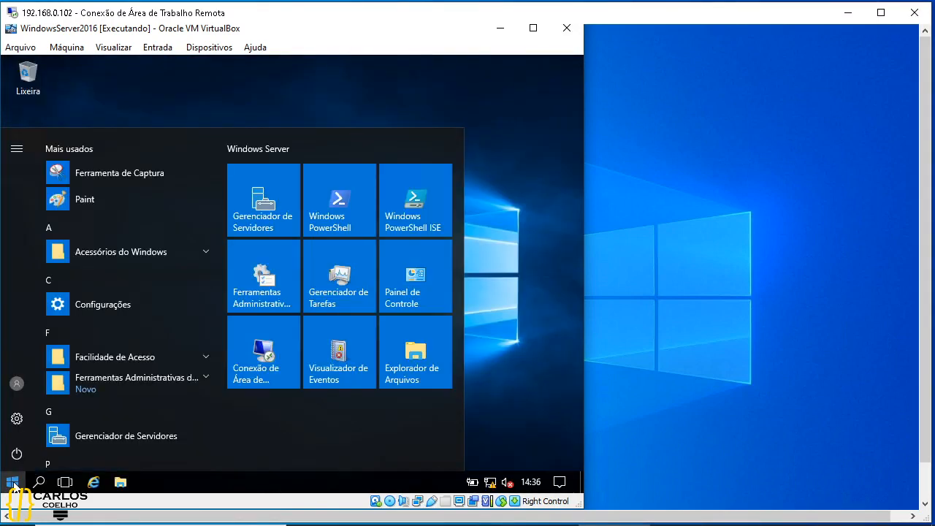
click(283, 198)
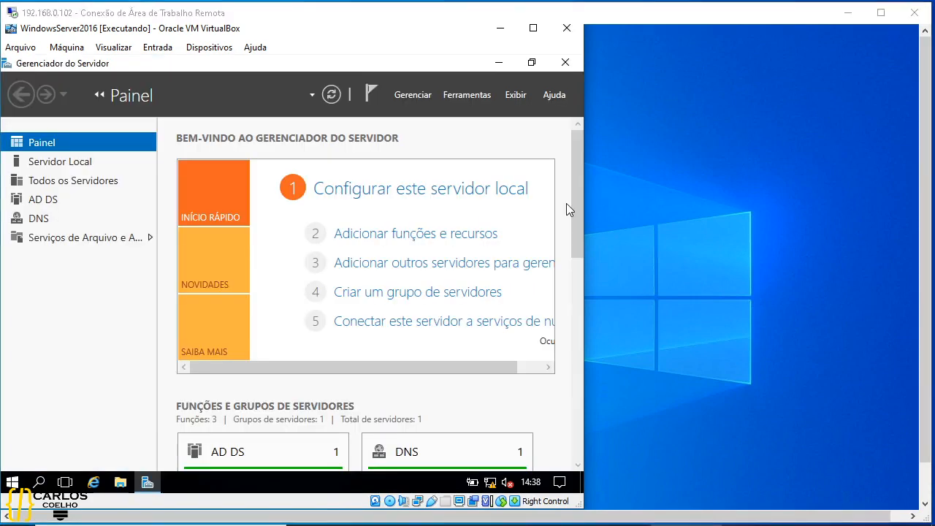
click(53, 205)
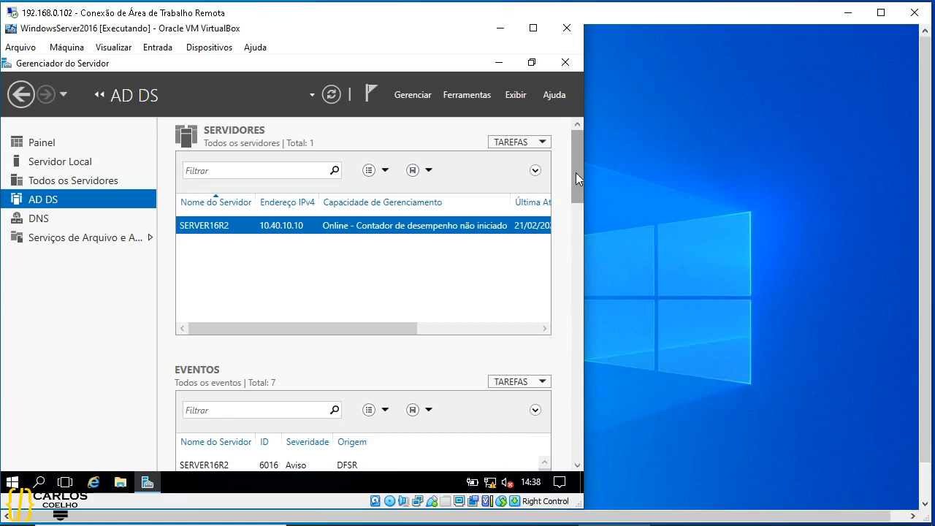
drag(576, 173, 566, 252)
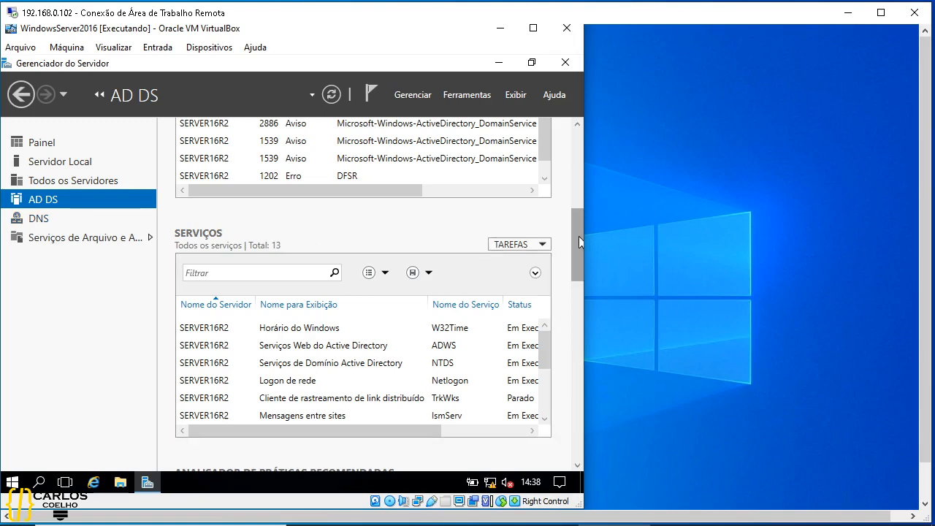
scroll(579, 236, up, 5)
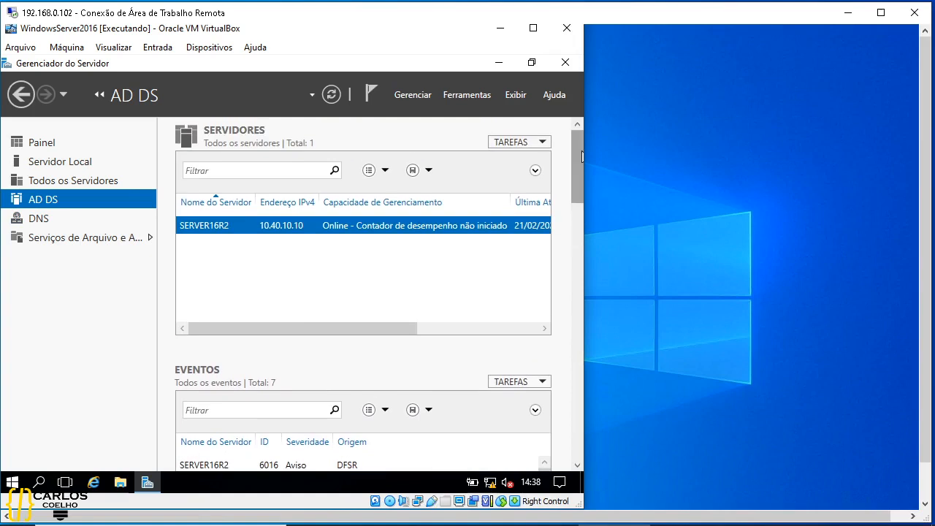
Review the servers, events and services of the DNS role, and close Server Manager
click(40, 222)
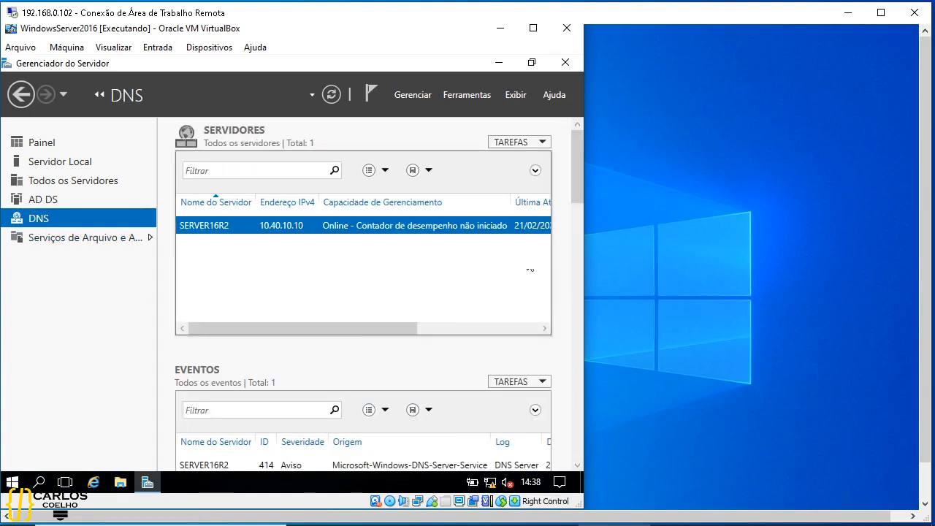
scroll(570, 226, down, 5)
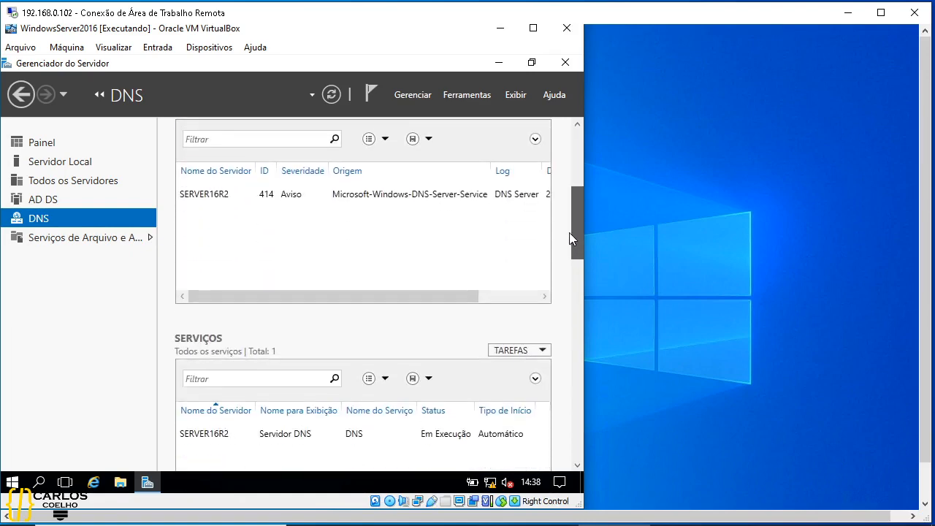
drag(570, 234, 561, 176)
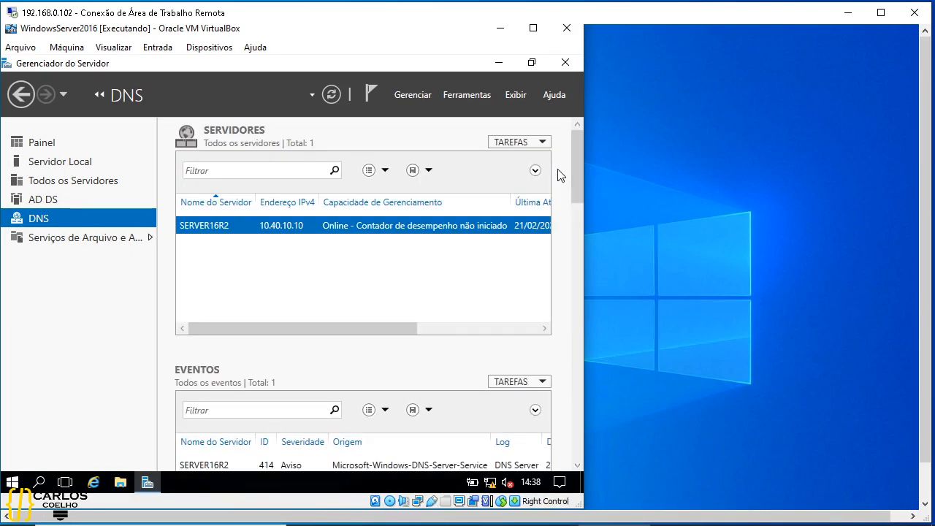
click(564, 63)
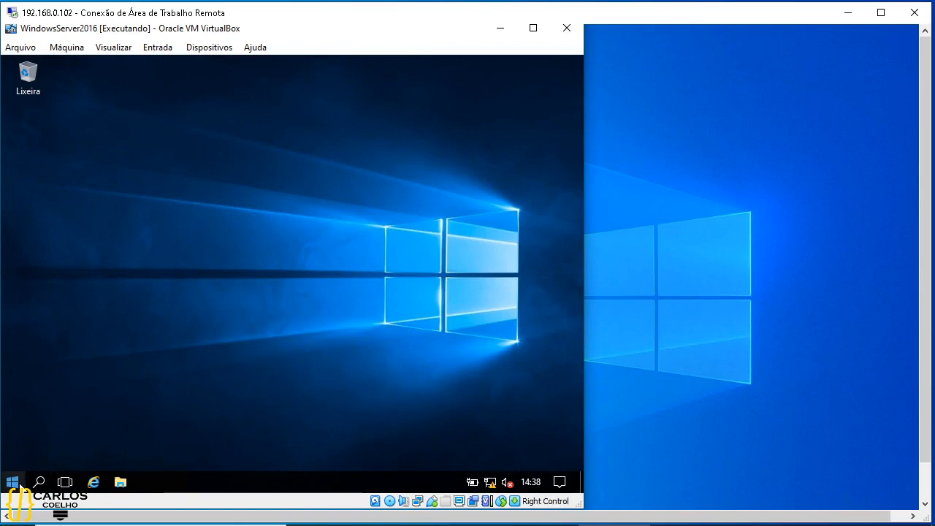
Find and open Control Panel, show its items as small icons, and open Ferramentas Administrativas
click(42, 486)
text(painel)
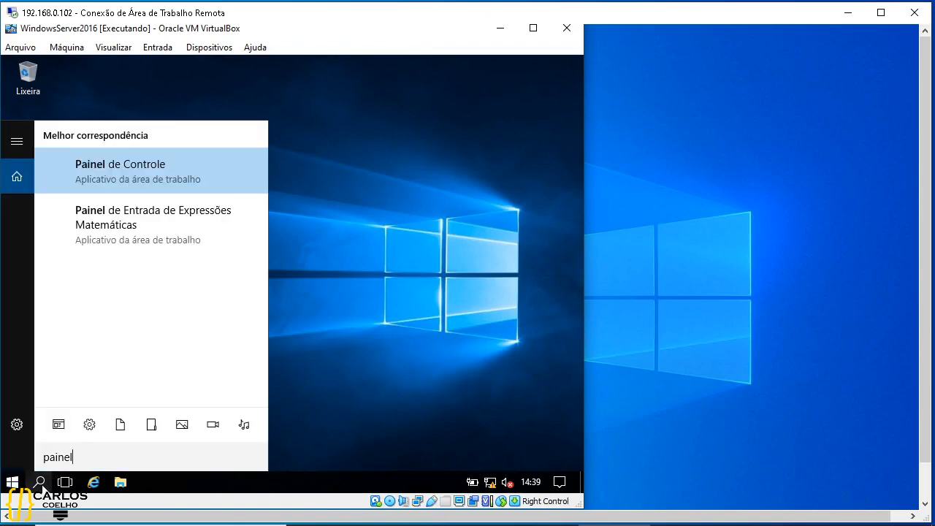
key(Return)
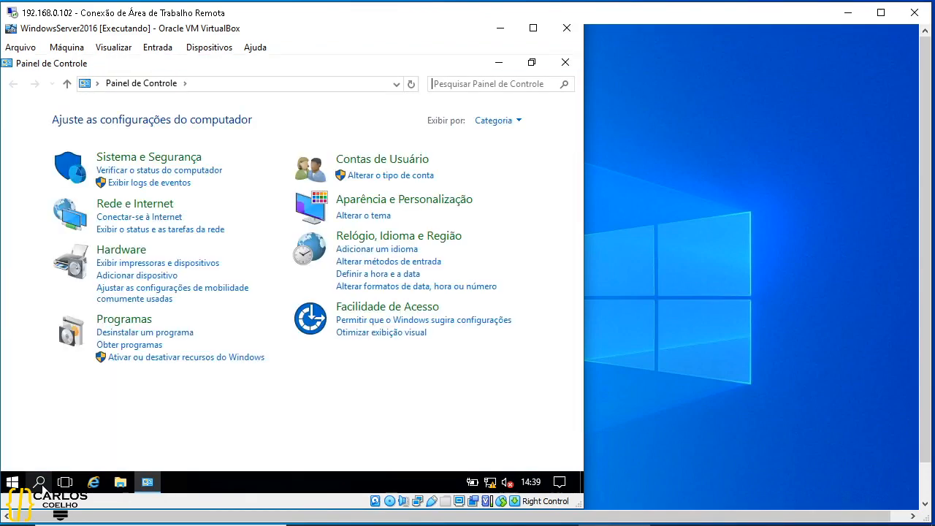
click(510, 121)
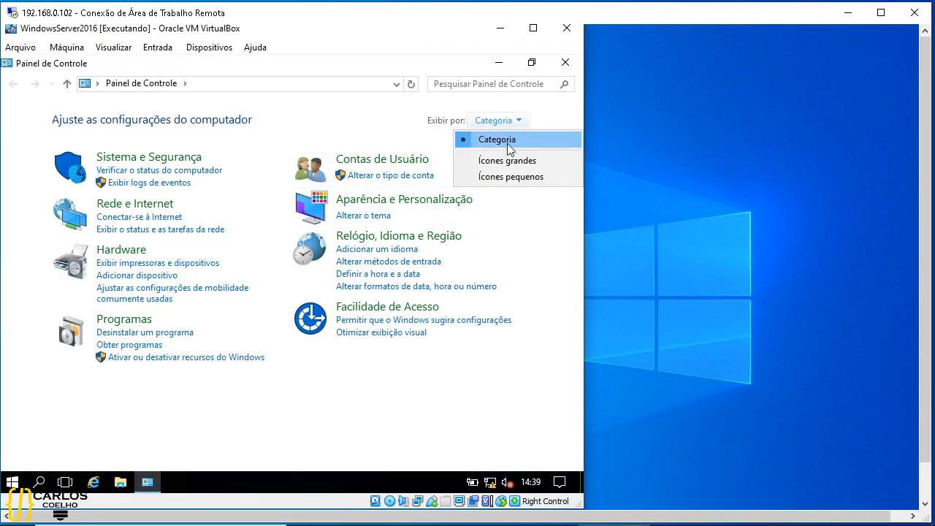
click(509, 179)
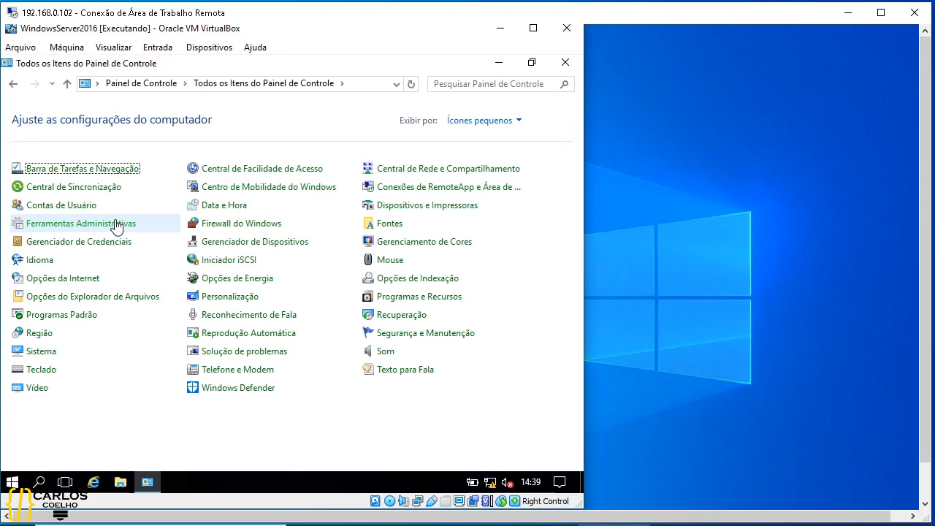
click(128, 232)
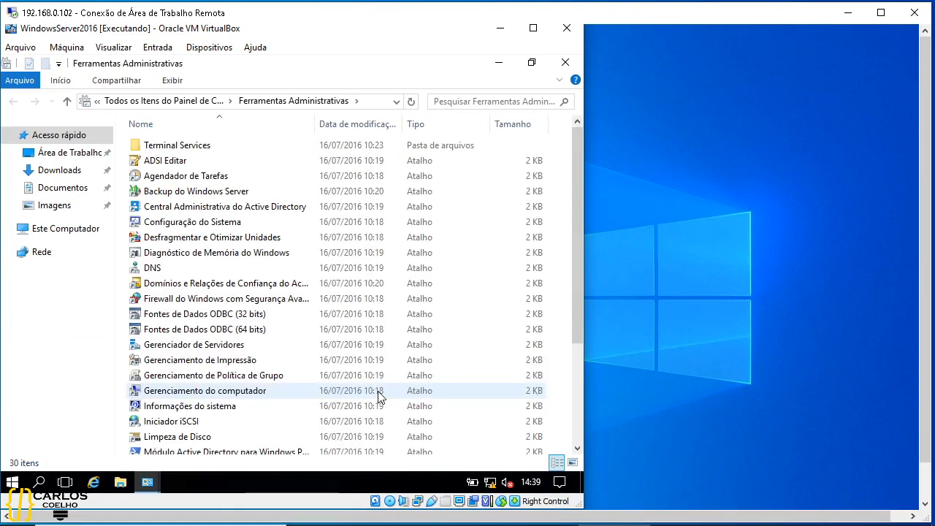
Create desktop shortcuts for the DNS and Gerenciamento de Política de Grupo tools
double_click(154, 268)
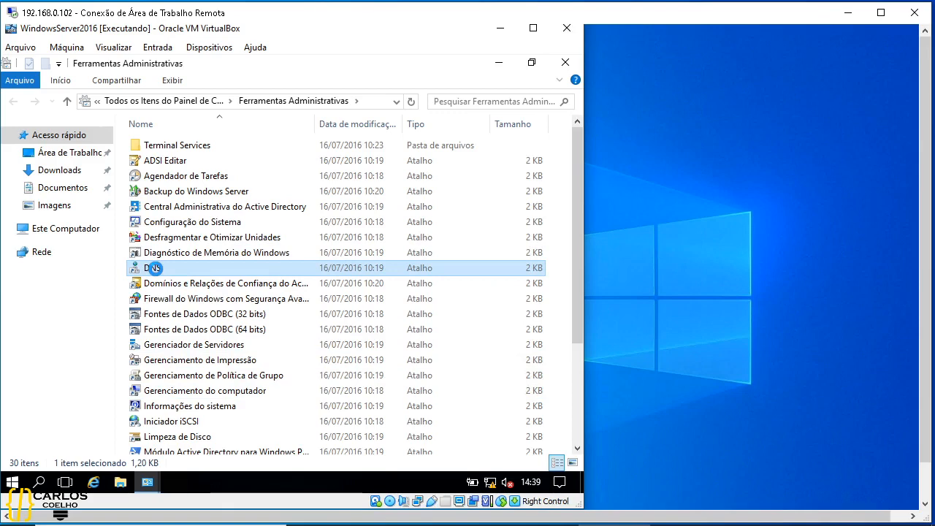
right_click(155, 269)
mouse_move(341, 351)
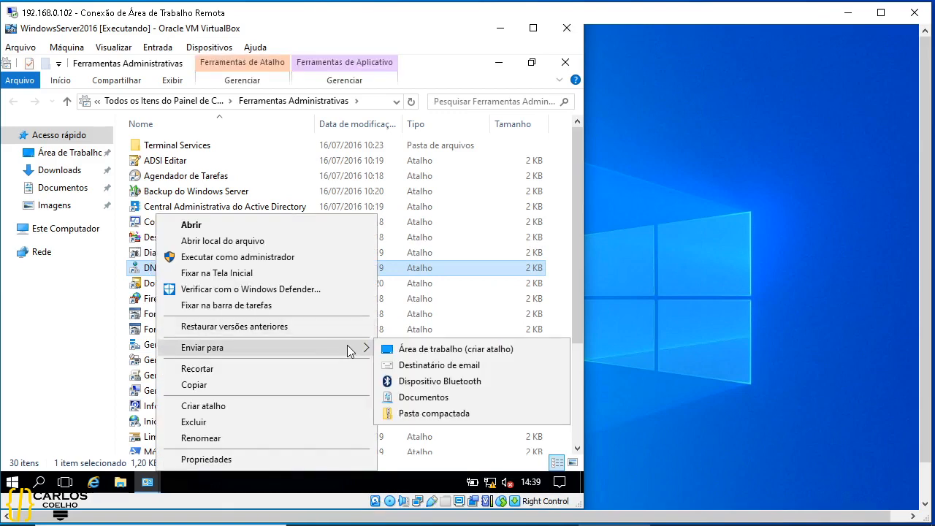
click(411, 351)
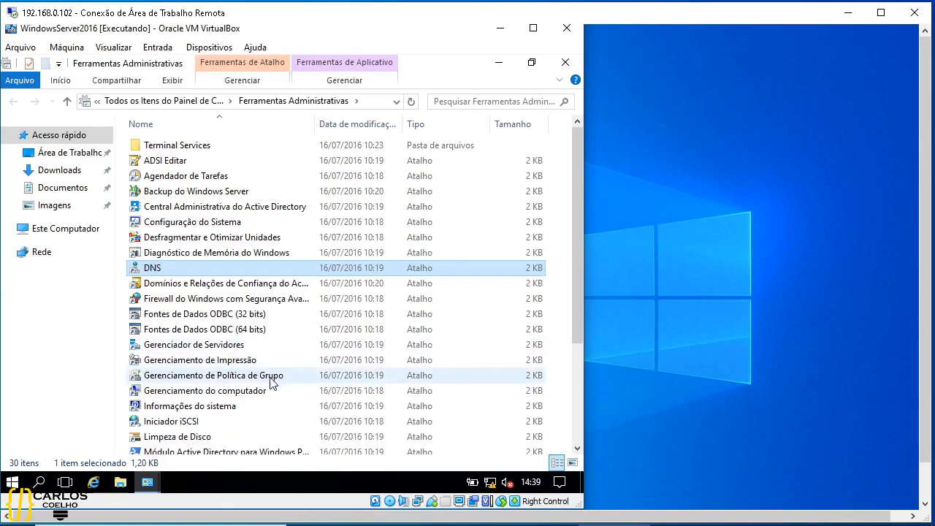
right_click(230, 375)
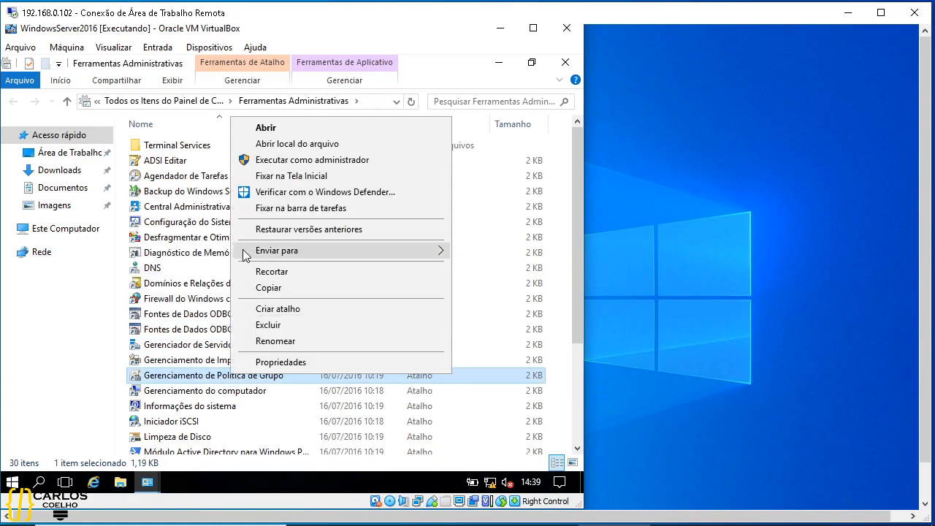
click(167, 256)
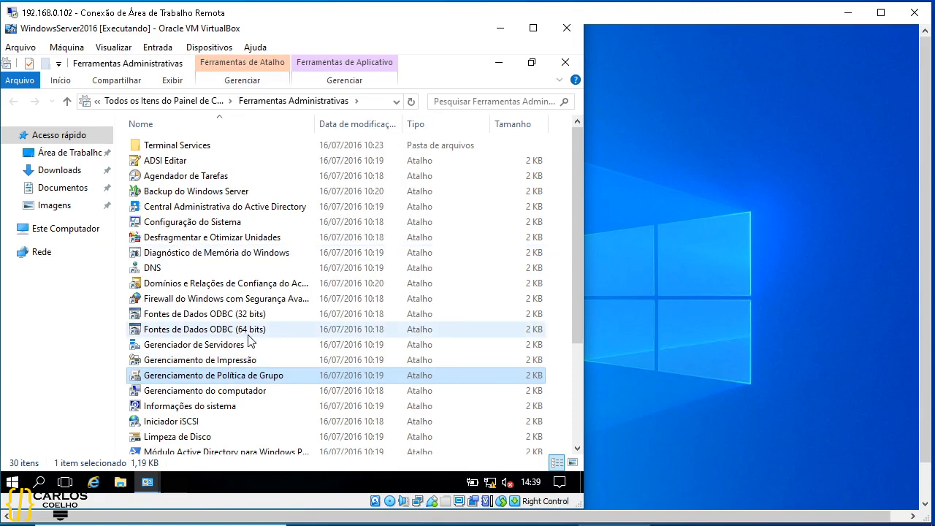
Create a desktop shortcut for the Active Directory domains and trusts tool (Domínios e Relações de Confiança)
scroll(248, 340, down, 1)
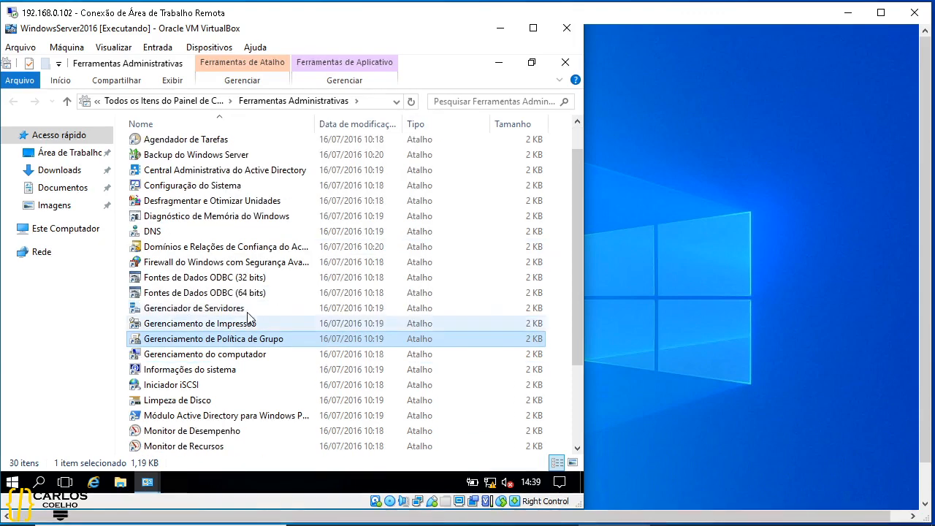
right_click(232, 250)
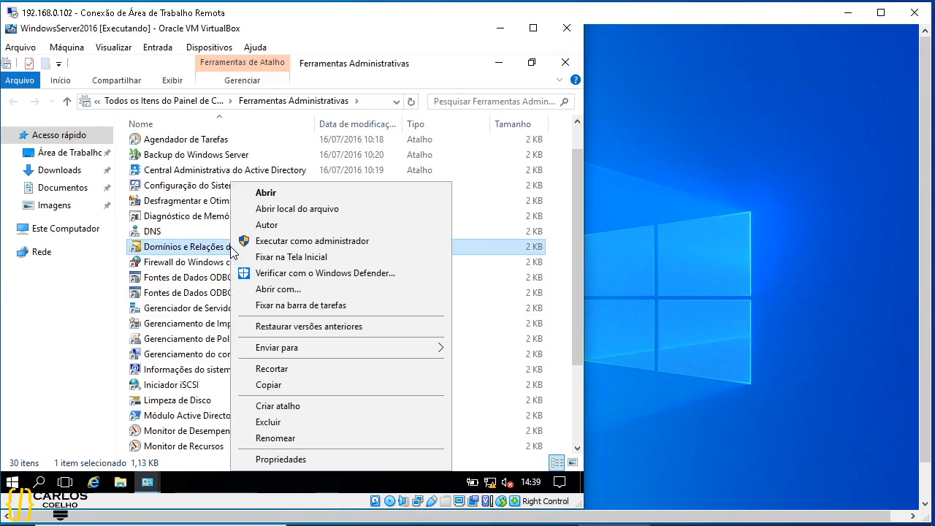
mouse_move(413, 354)
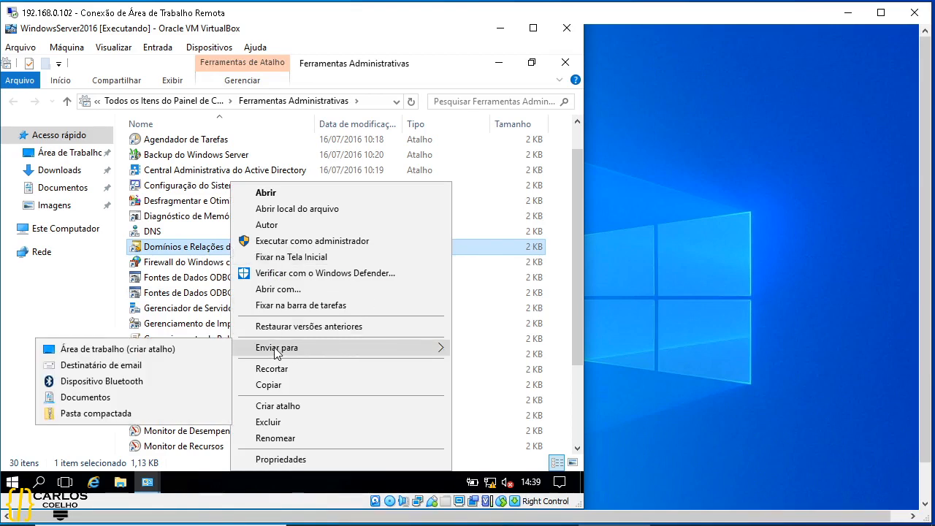
click(204, 348)
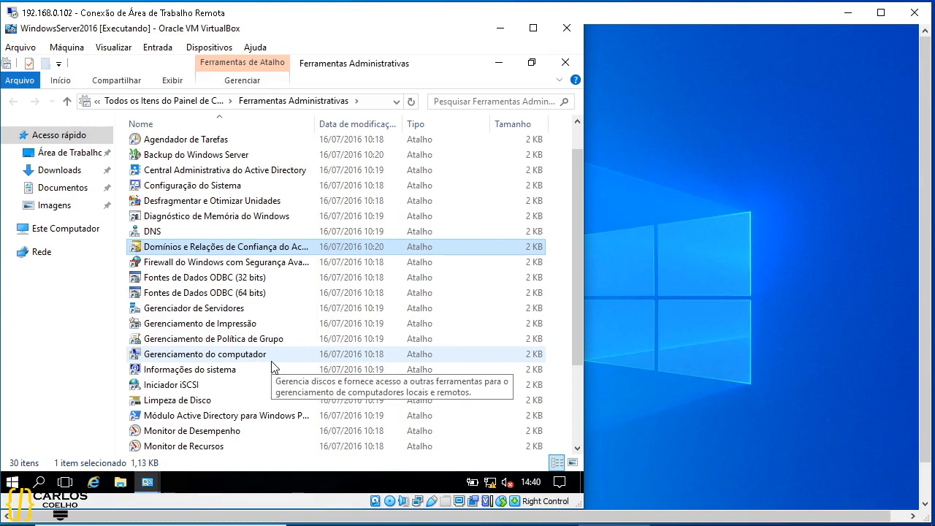
Create a desktop shortcut for Serviços e Sites do Active Directory
scroll(272, 365, up, 1)
drag(576, 233, 573, 348)
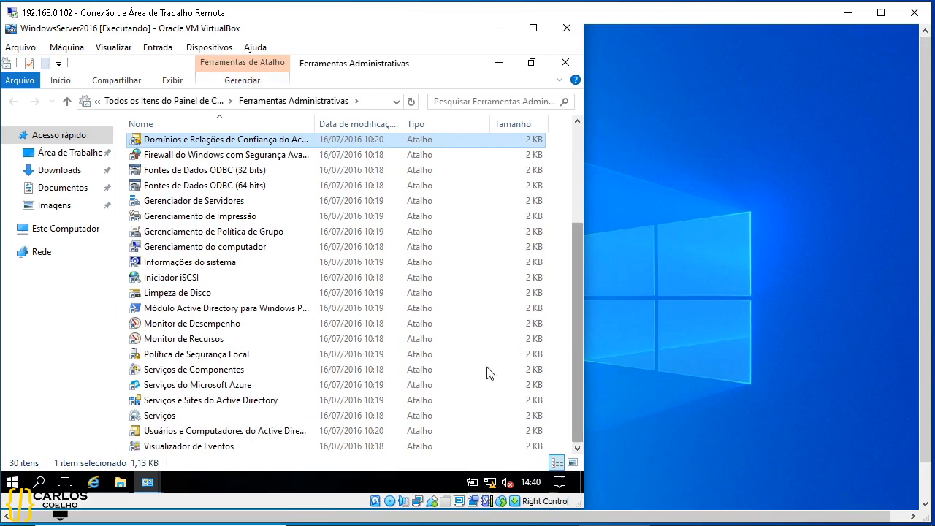
right_click(237, 402)
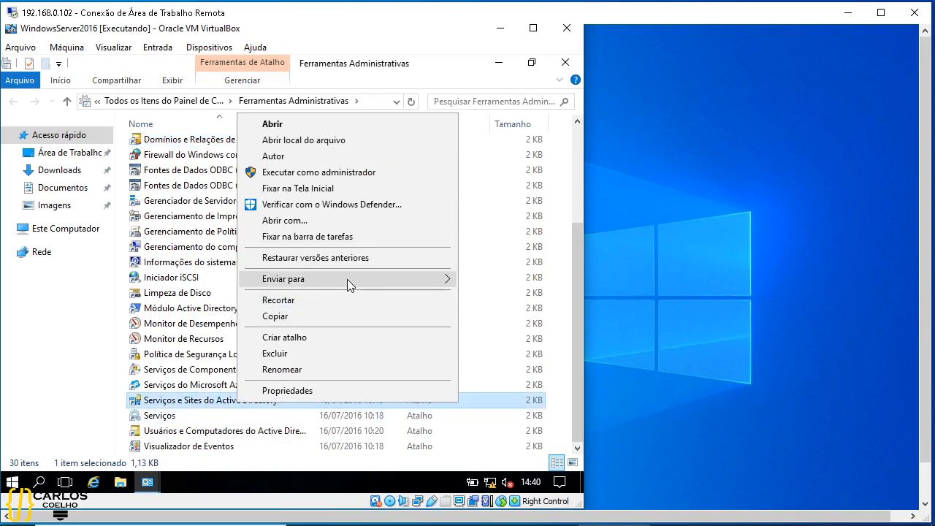
mouse_move(343, 281)
click(196, 282)
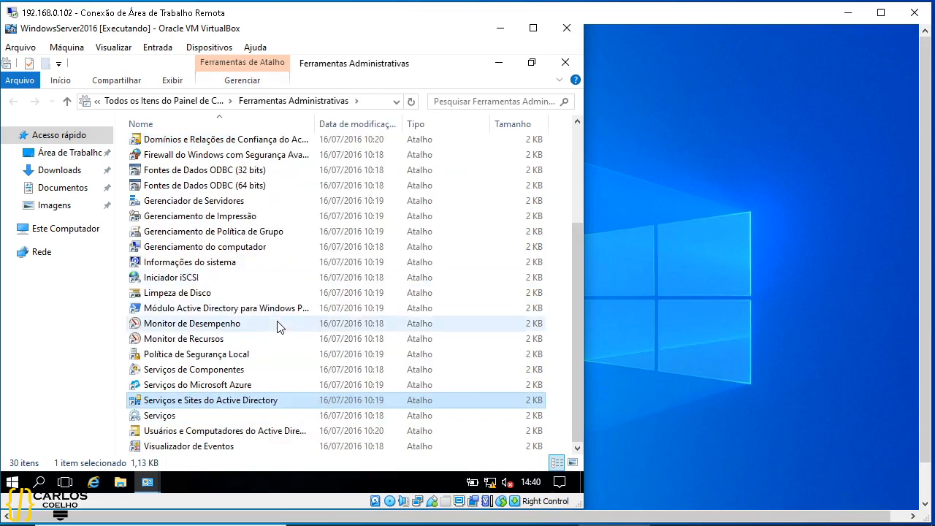
Create a desktop shortcut for Usuários e Computadores do Active Directory, and close Administrative Tools and Control Panel
click(250, 432)
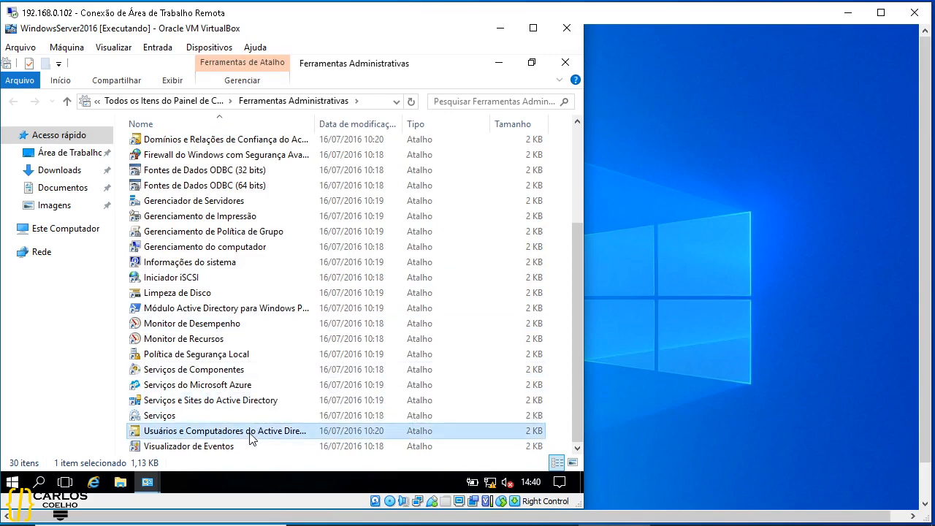
right_click(250, 437)
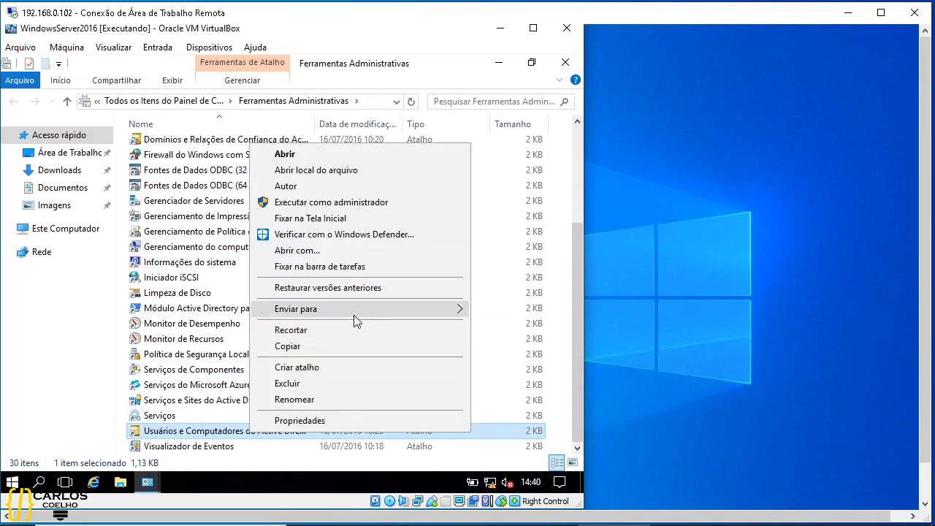
mouse_move(353, 315)
click(136, 311)
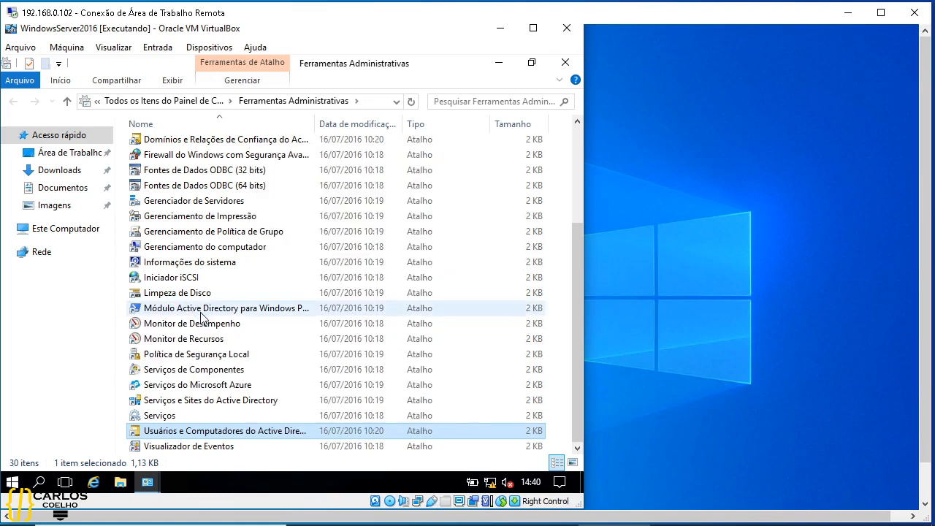
drag(577, 267, 573, 162)
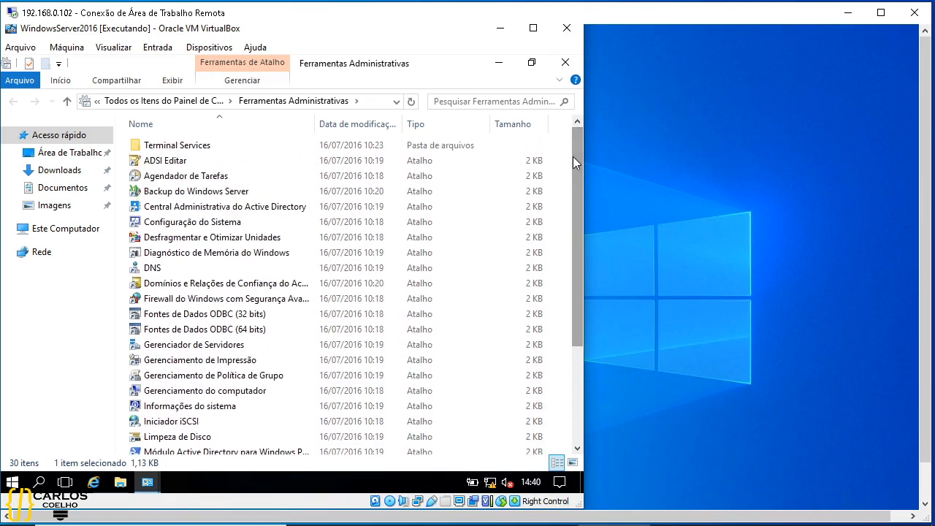
click(567, 62)
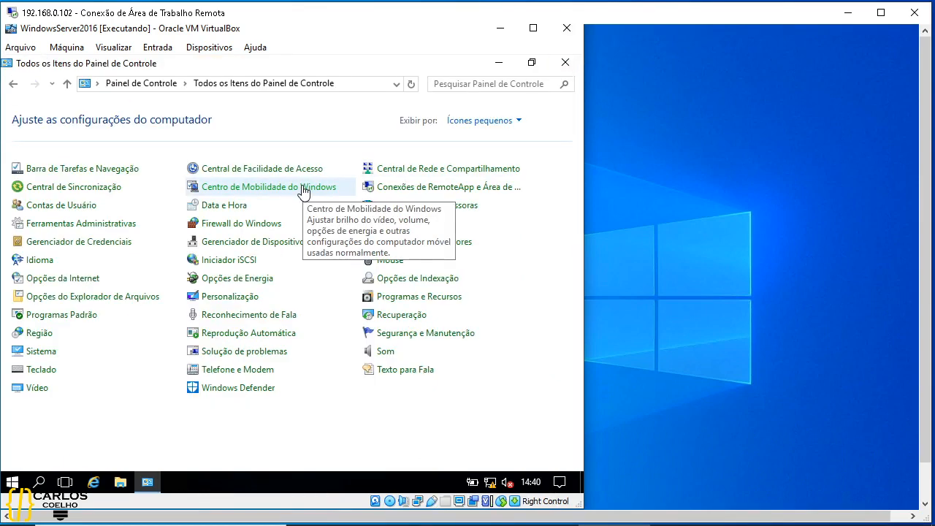
click(566, 62)
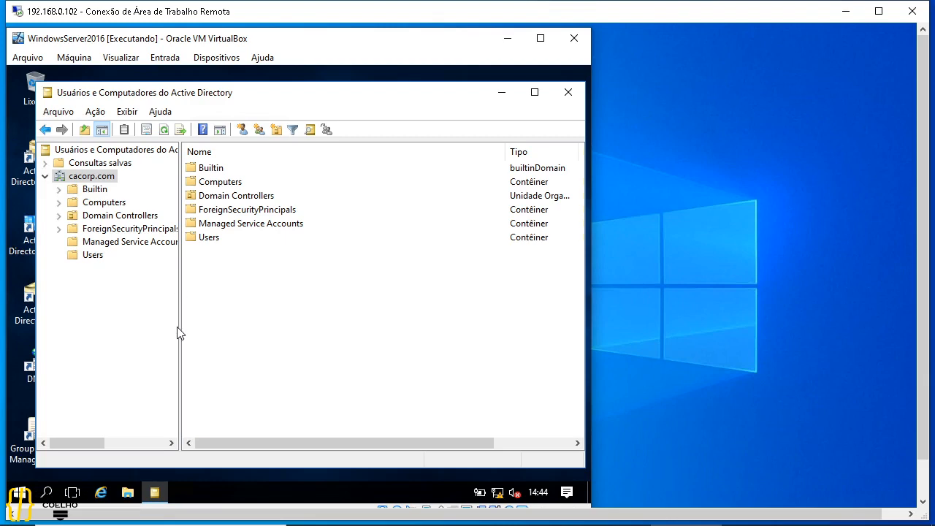
Review the security groups and accounts in the Builtin and Users containers of cacorp.com, widening the Nome column for Builtin
click(96, 190)
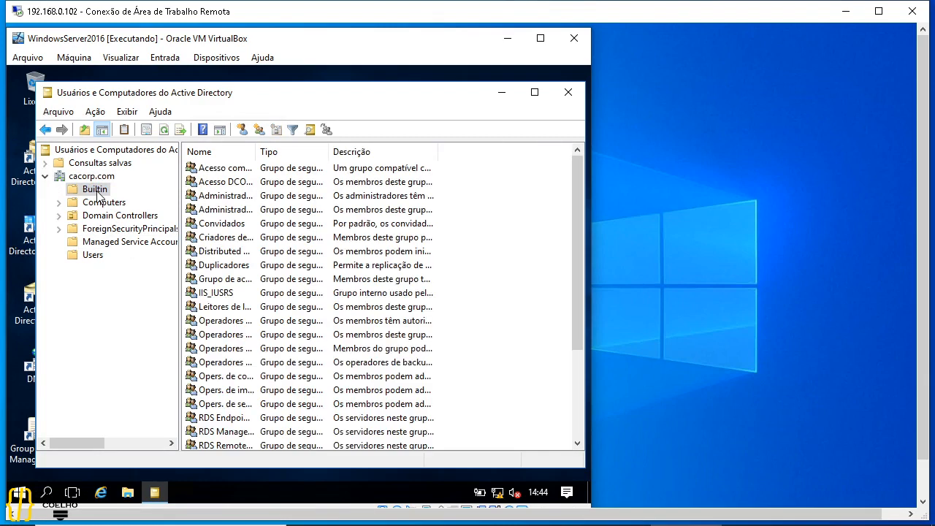
drag(256, 151, 338, 150)
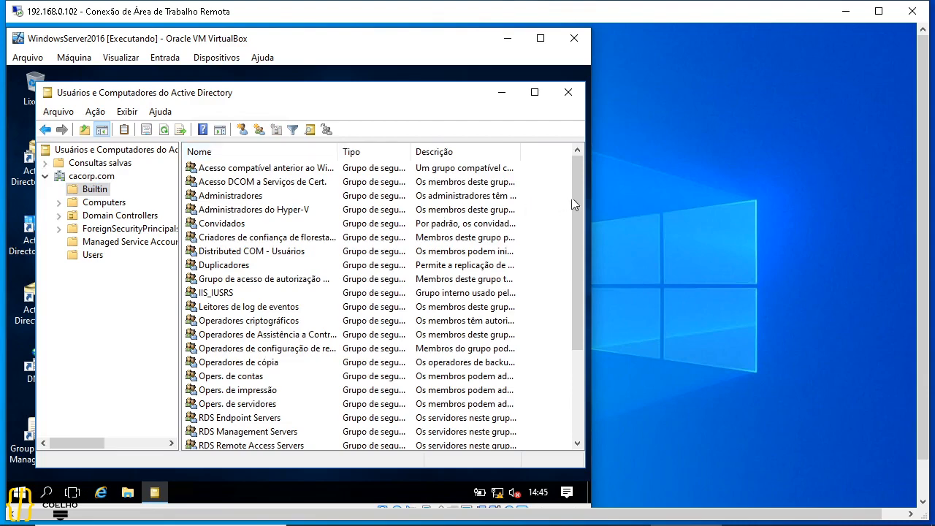
mouse_move(577, 196)
mouse_down()
mouse_move(569, 317)
mouse_move(579, 179)
mouse_up()
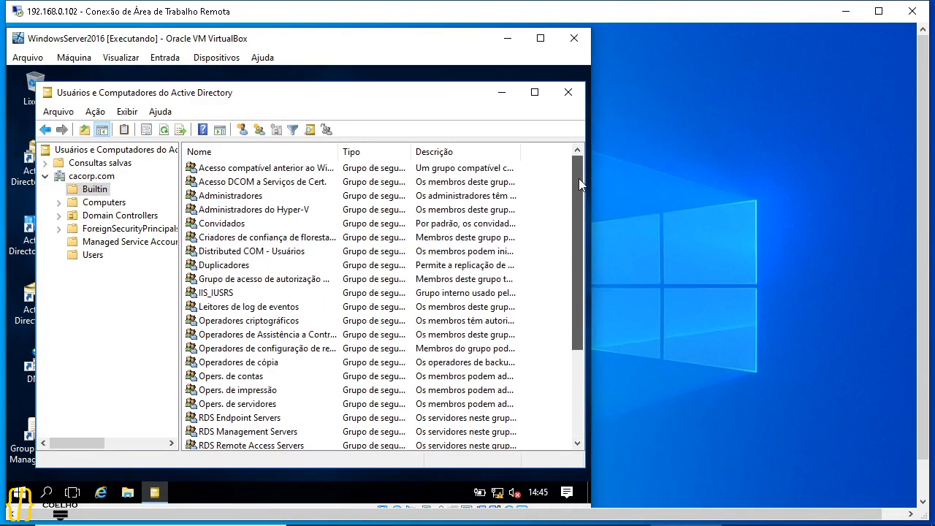
click(239, 198)
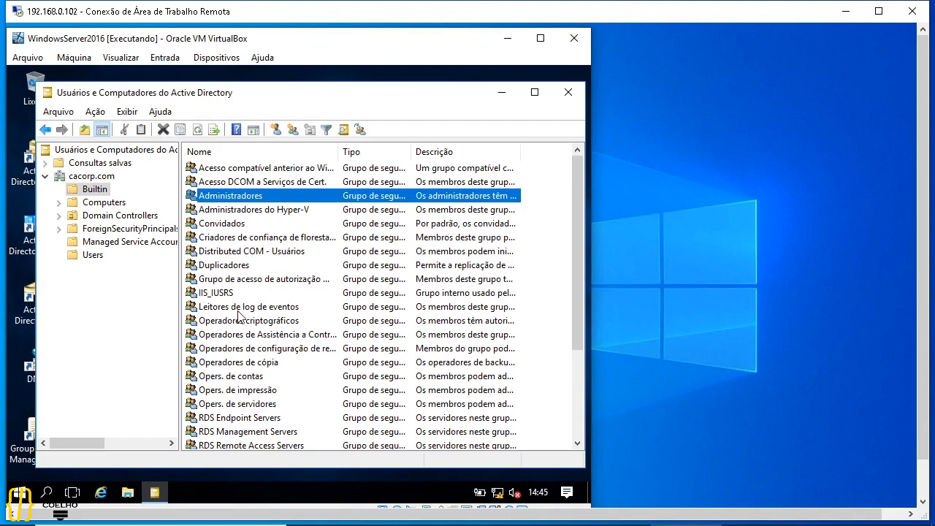
click(97, 258)
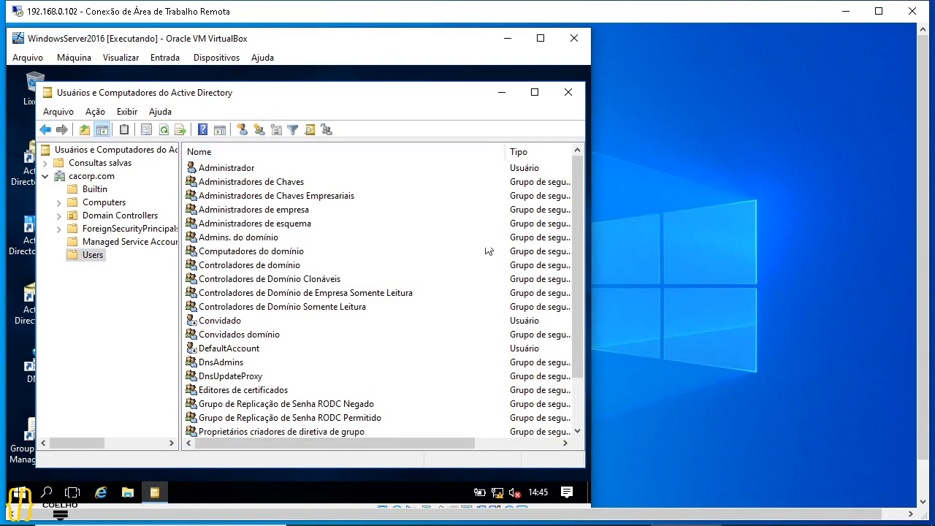
drag(575, 174, 568, 248)
drag(571, 209, 574, 150)
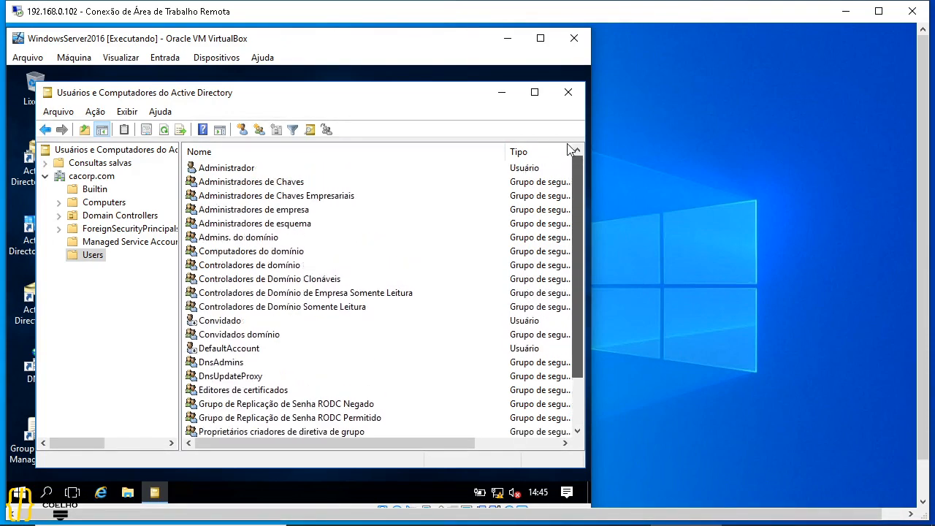
Check the Computers, Domain Controllers, ForeignSecurityPrincipals and Managed Service Accounts containers, and close Usuários e Computadores do Active Directory
click(82, 203)
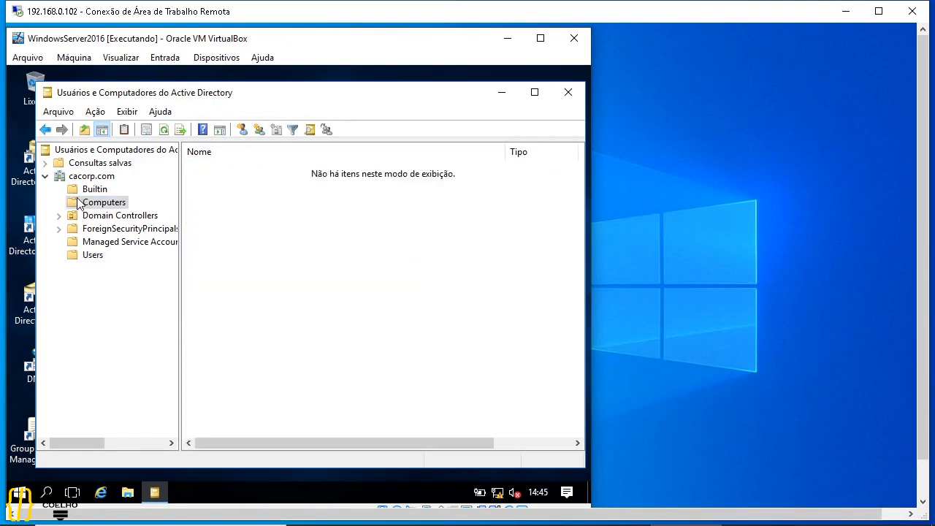
click(102, 218)
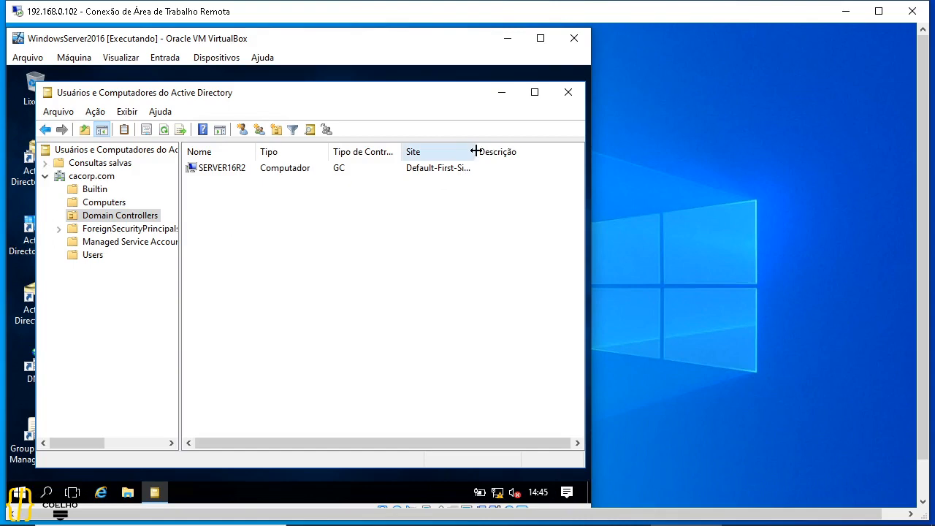
click(117, 228)
click(114, 247)
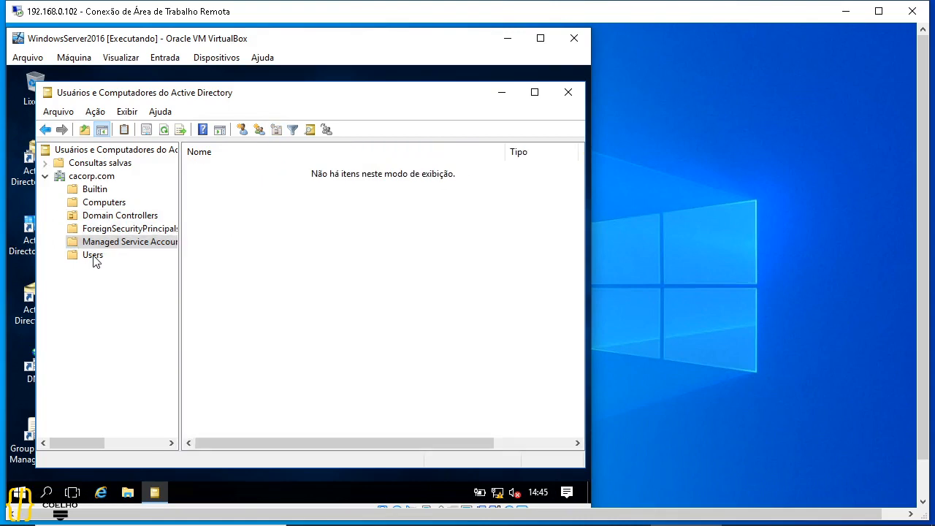
click(94, 257)
click(101, 204)
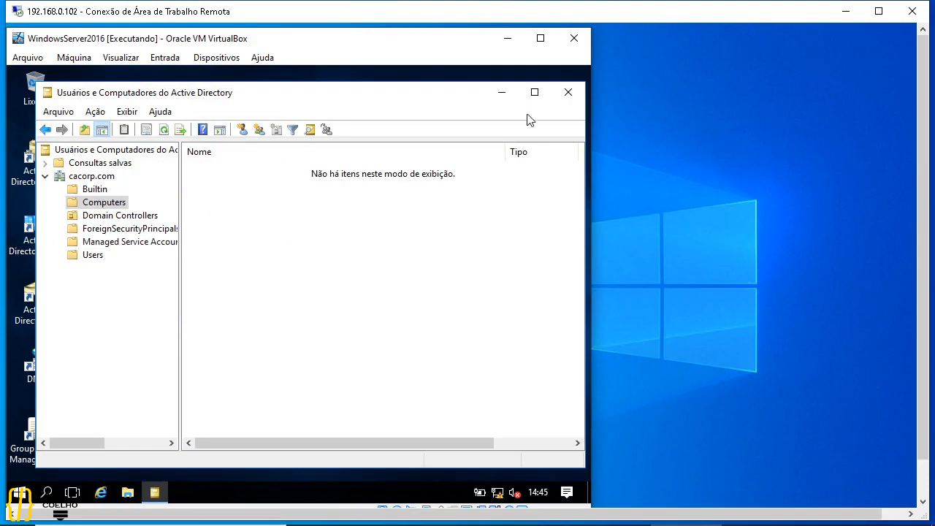
click(565, 95)
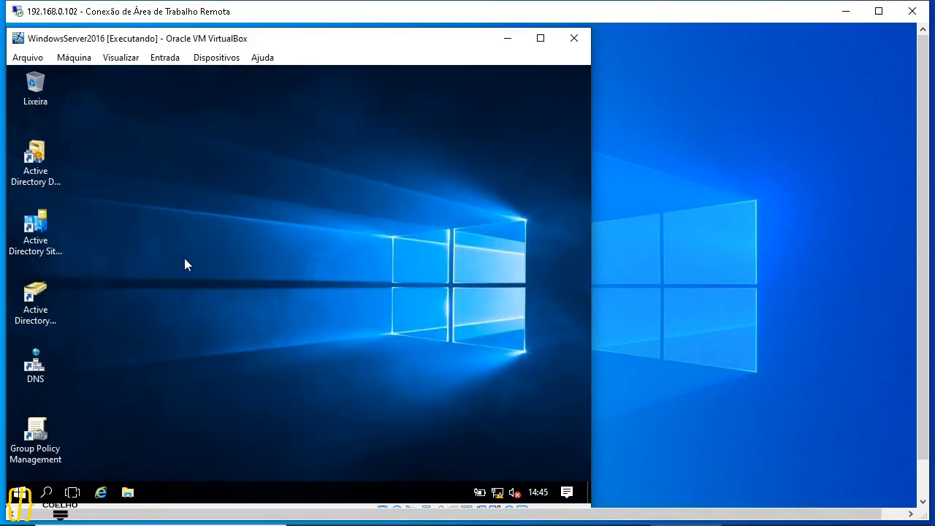
click(26, 157)
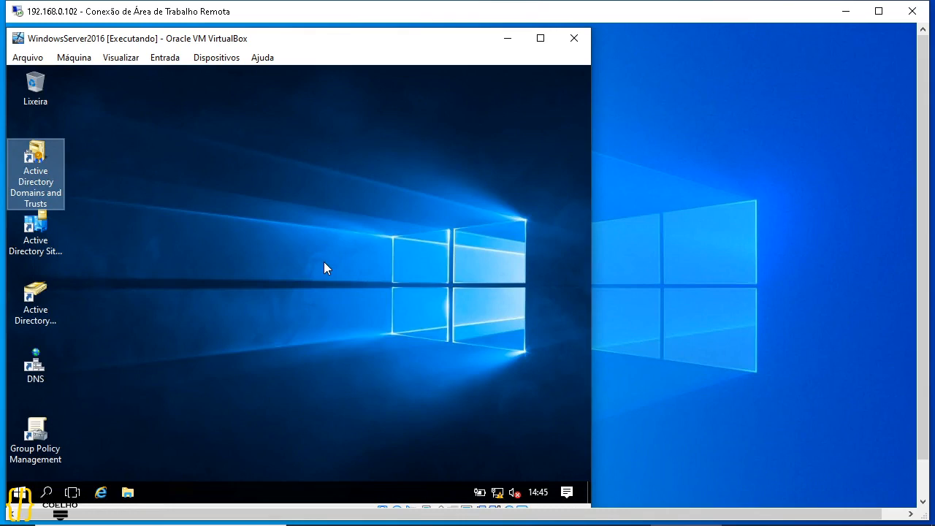
click(467, 346)
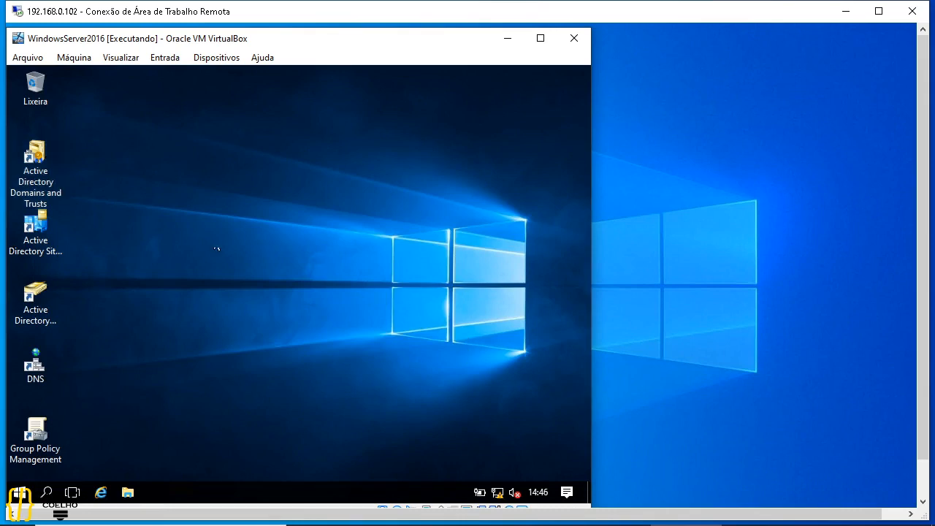
click(28, 151)
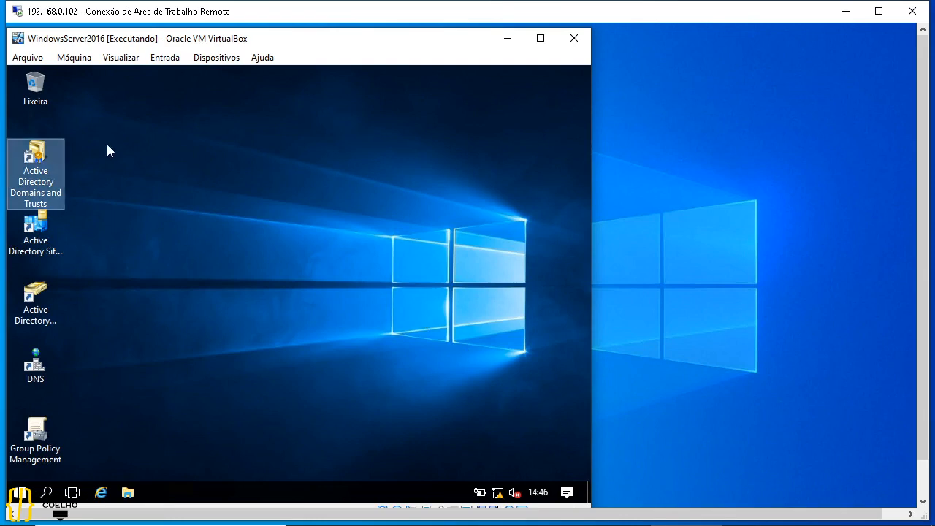
click(140, 349)
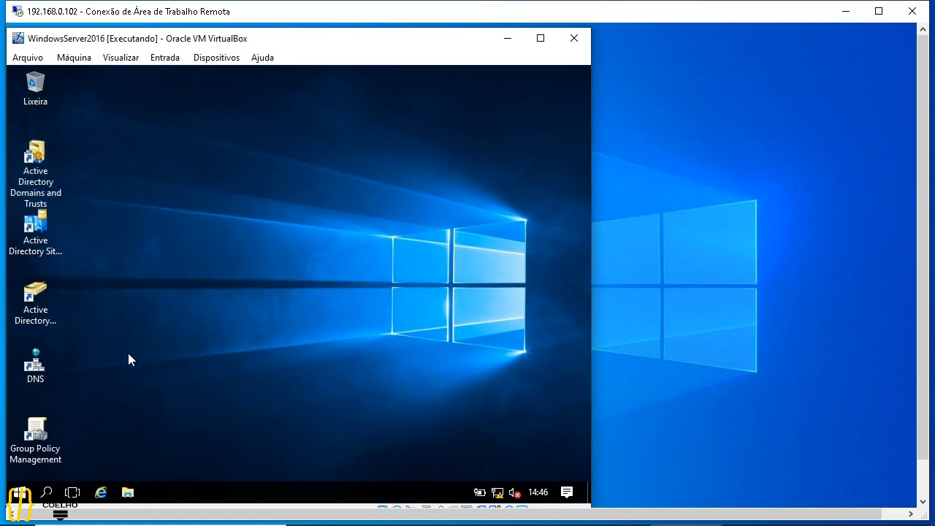
Check the domain functional level of cacorp.com in Domínios e Relações de Confiança do Active Directory, and close the tool
click(25, 167)
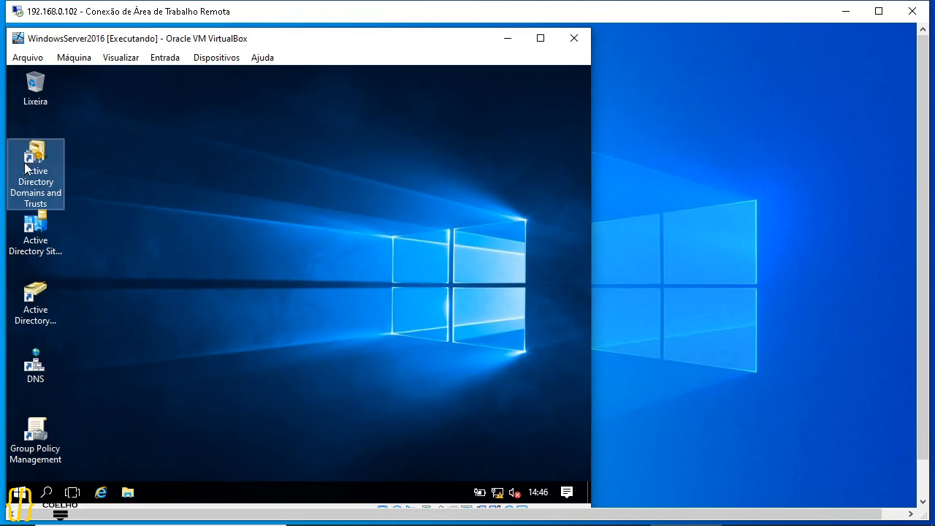
double_click(26, 168)
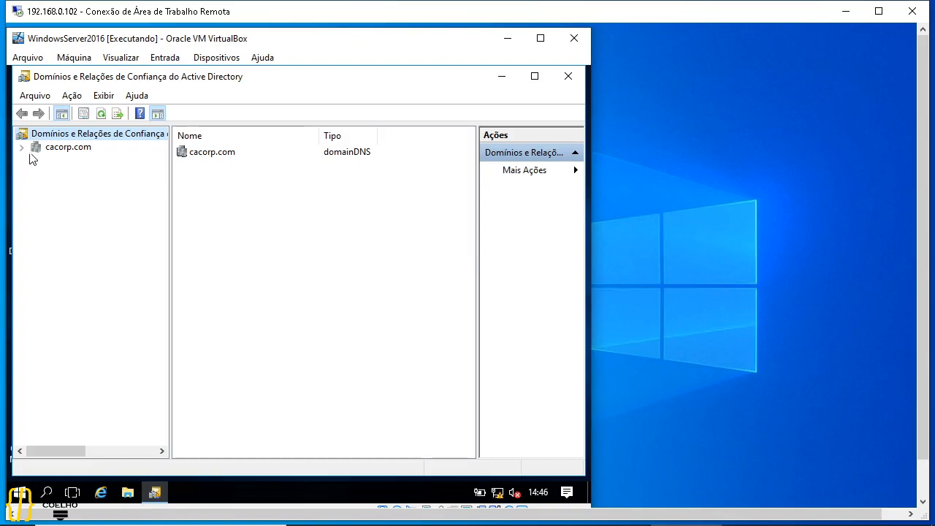
right_click(64, 149)
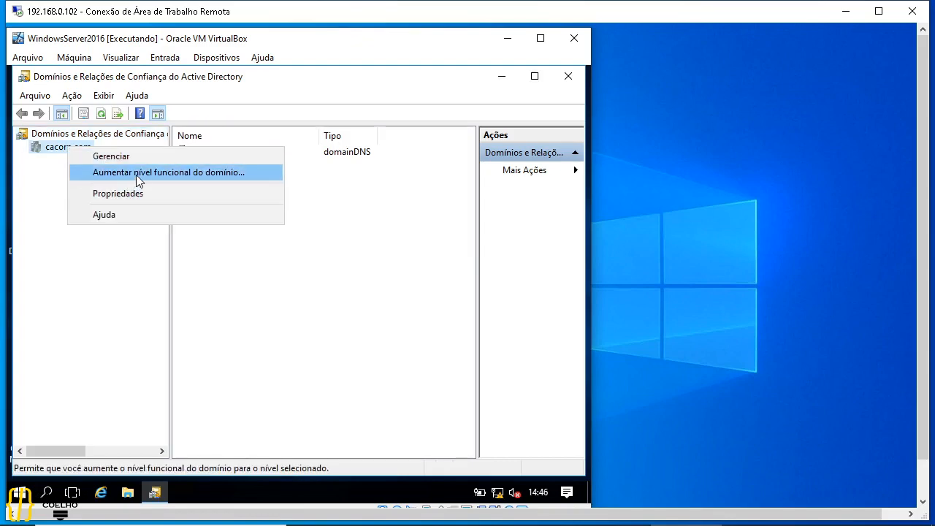
click(143, 172)
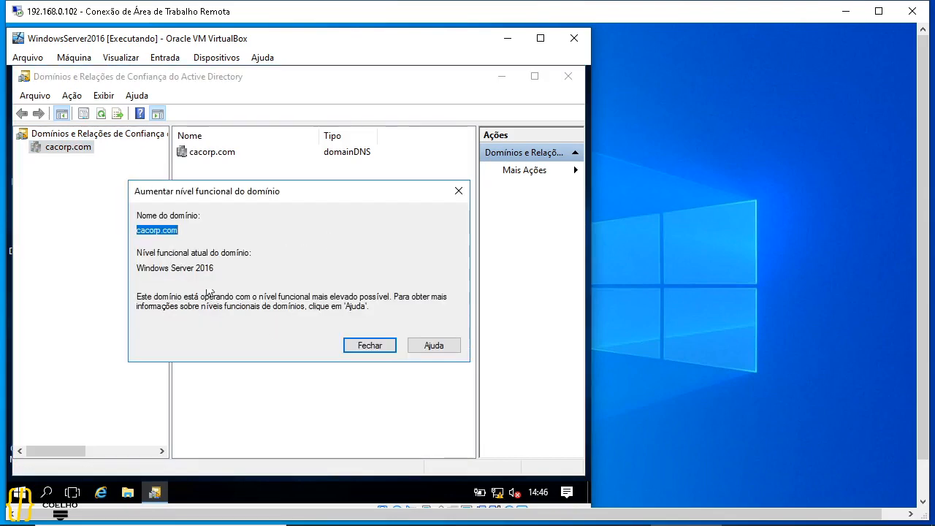
drag(216, 269, 134, 269)
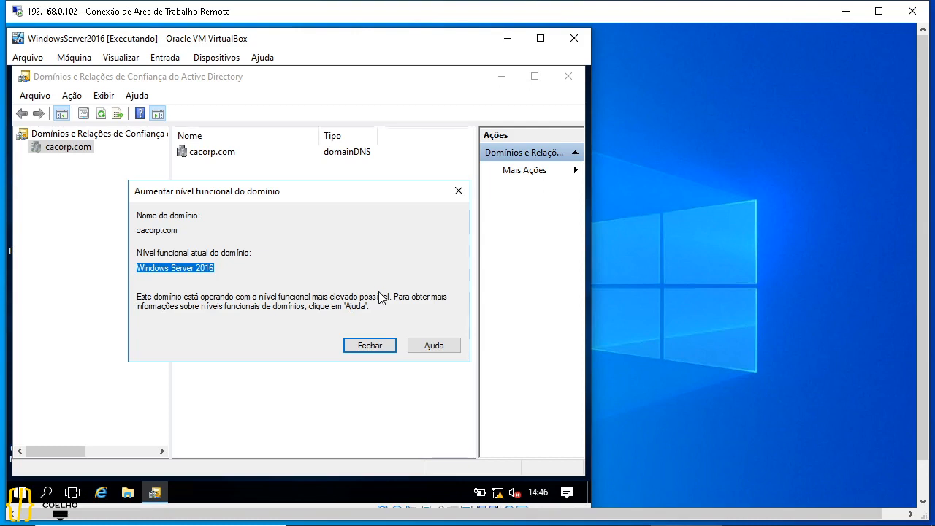
click(357, 348)
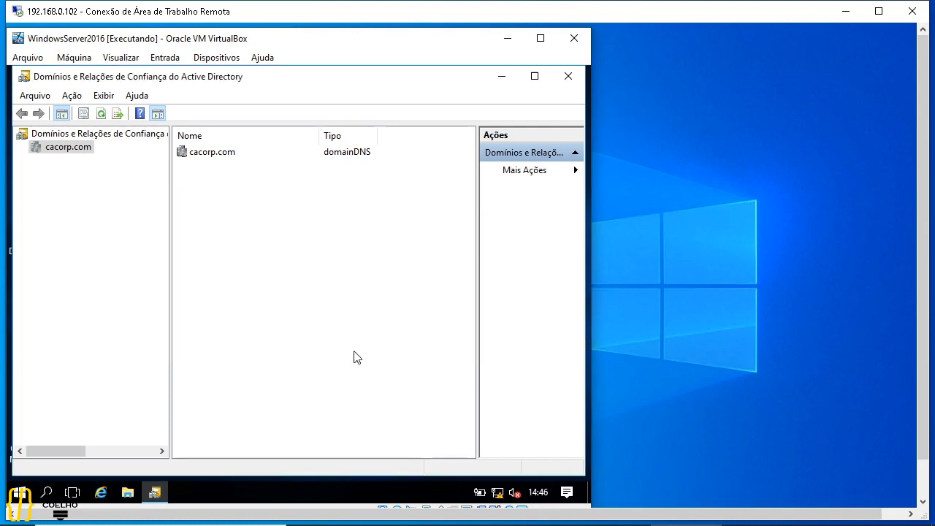
click(580, 79)
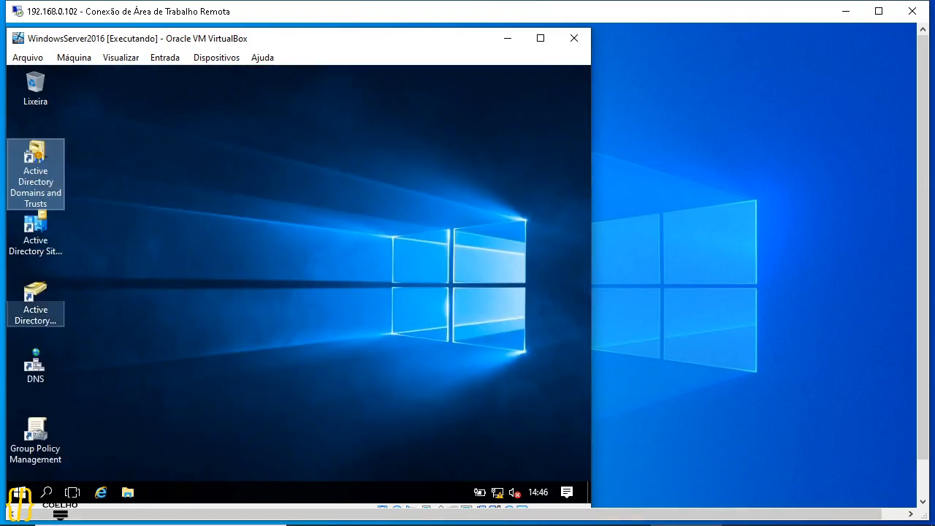
Open Serviços e Sites do Active Directory and expand Sites down to the servers of Default-First-Site-Name
click(21, 249)
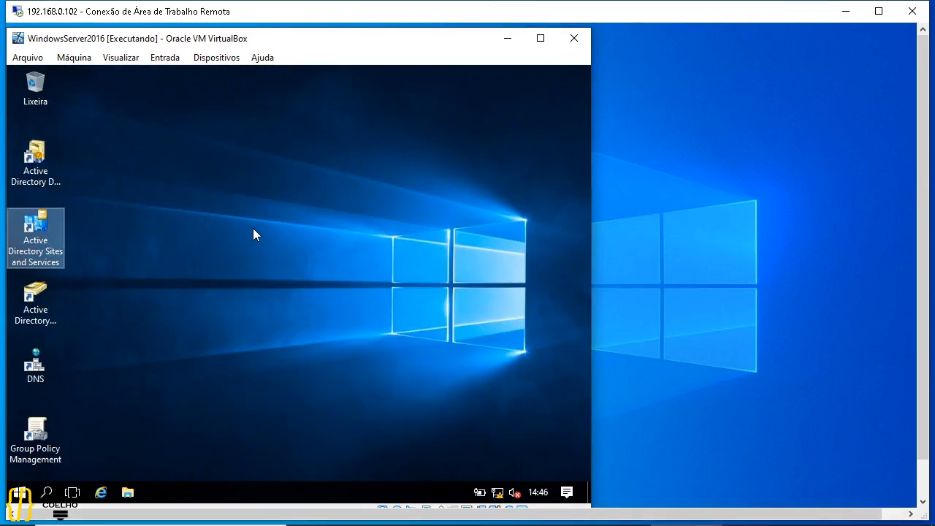
click(373, 373)
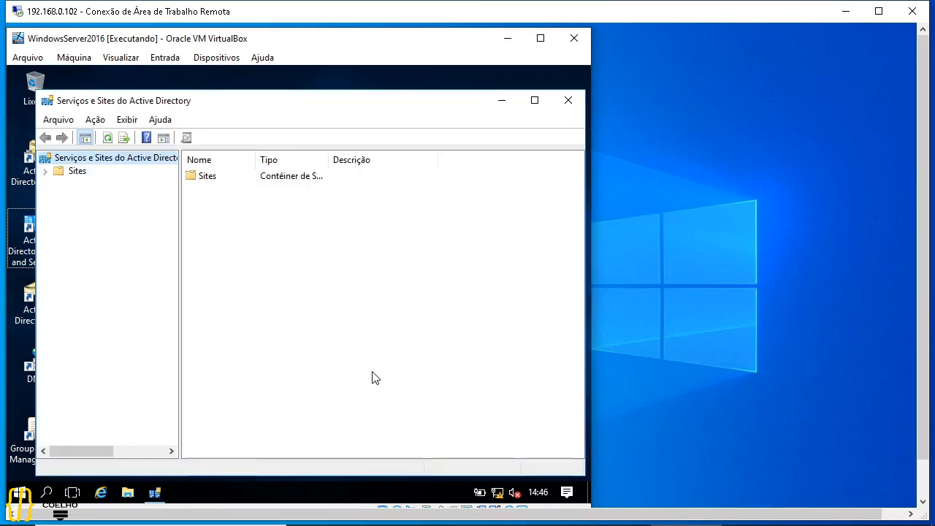
click(45, 172)
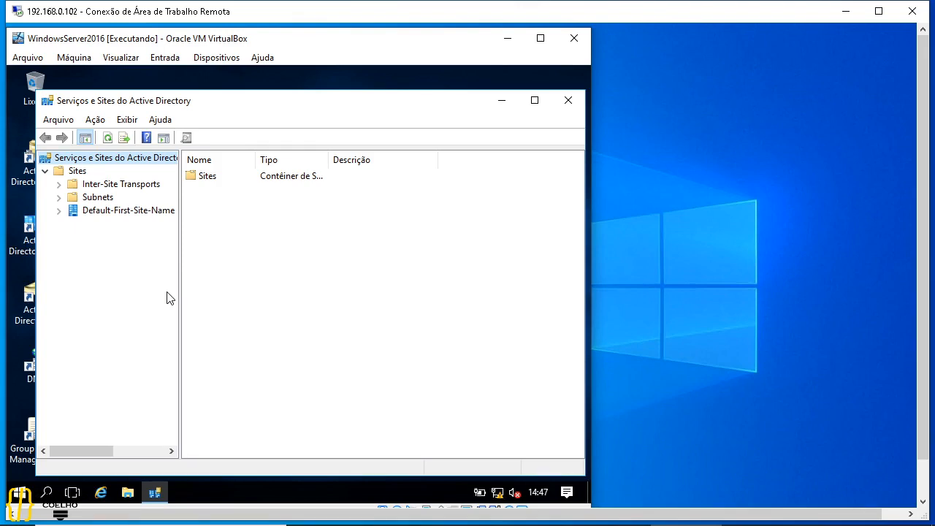
double_click(66, 210)
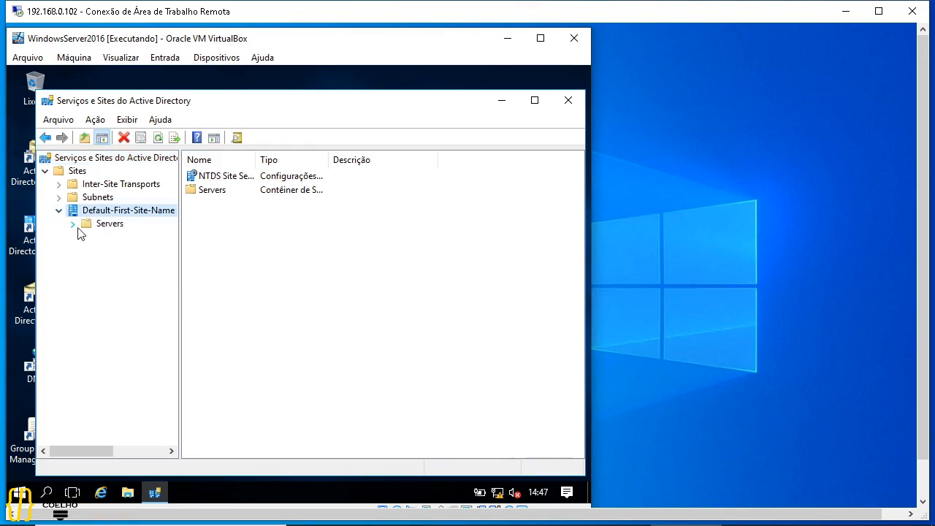
click(74, 224)
View the properties of the Default-First-Site-Name site, and close Serviços e Sites do Active Directory
right_click(110, 210)
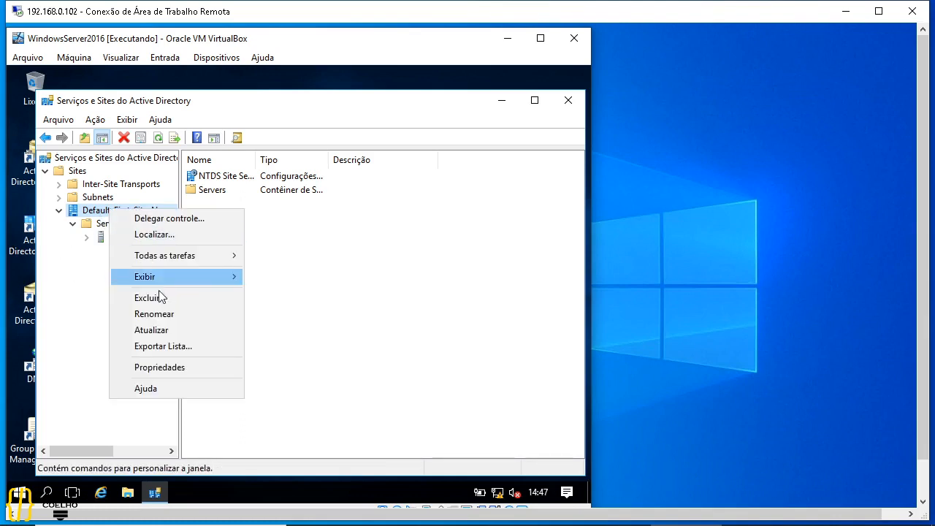
click(165, 368)
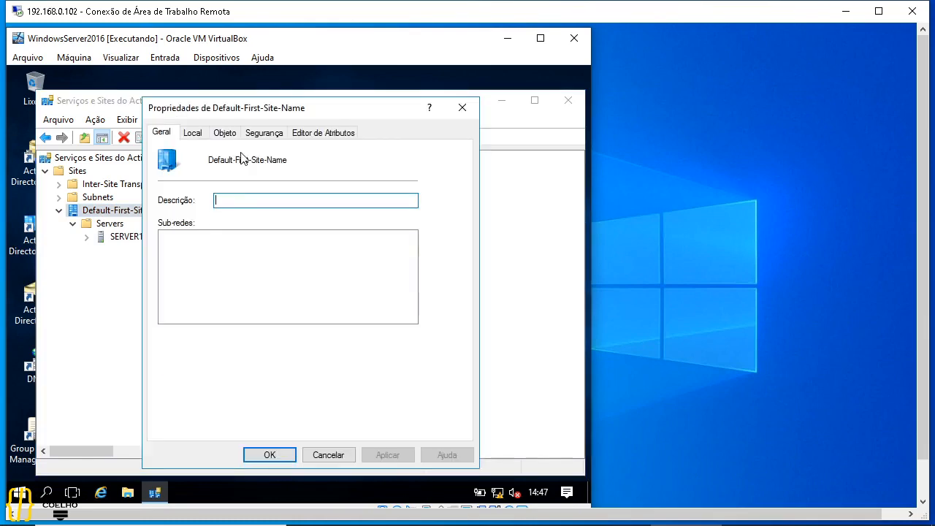
click(463, 108)
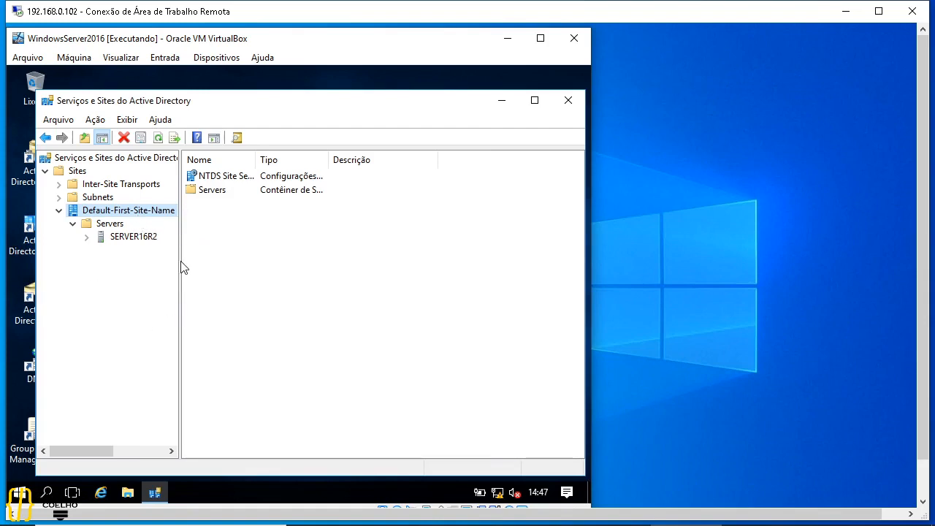
click(575, 104)
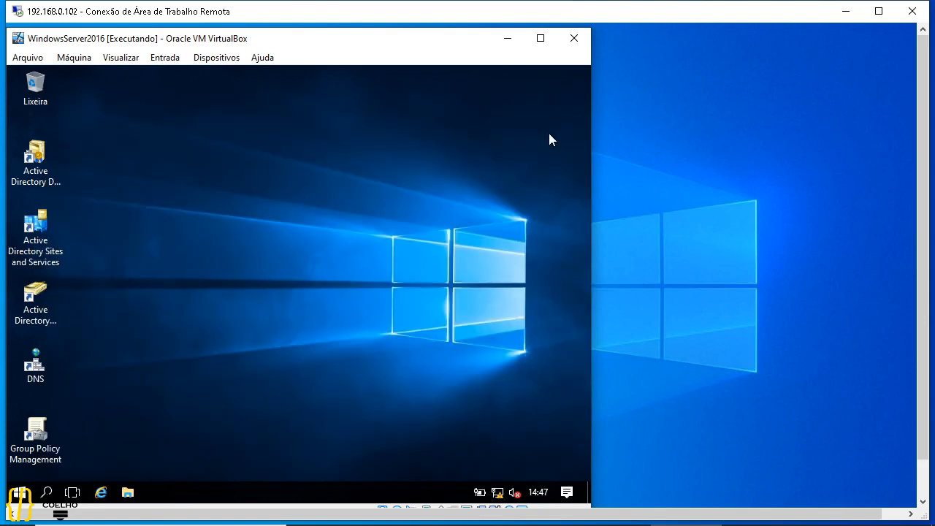
Open the DNS manager and inspect the server16r2 host record in the cacorp.com forward lookup zone of SERVER16R2
click(34, 380)
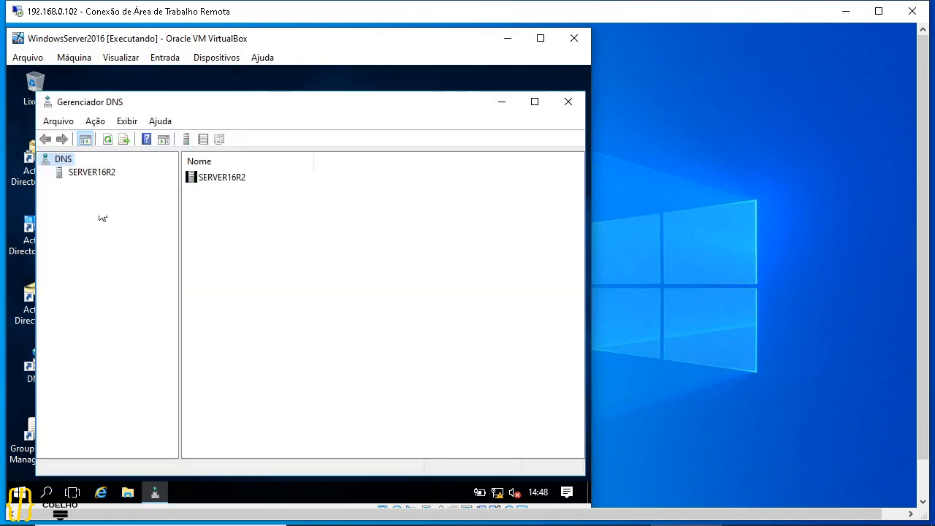
click(74, 176)
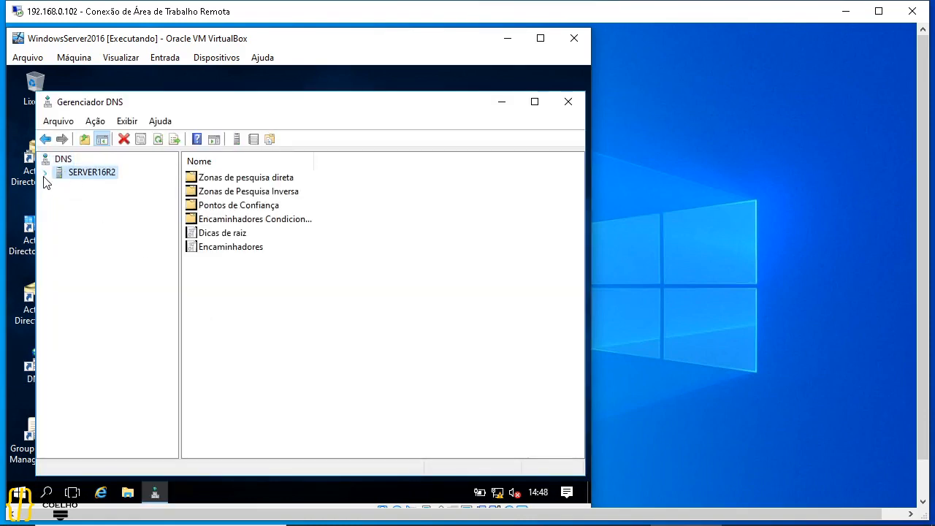
click(45, 173)
double_click(70, 187)
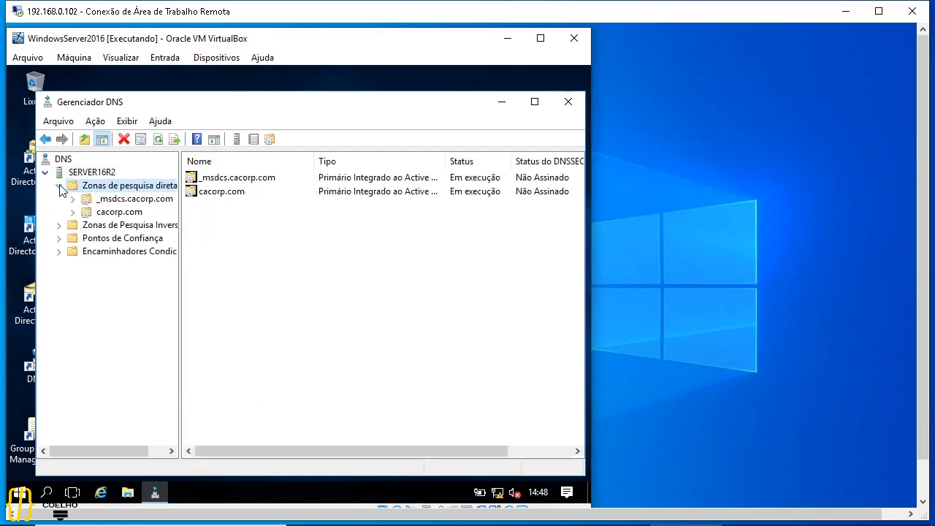
click(111, 198)
click(115, 213)
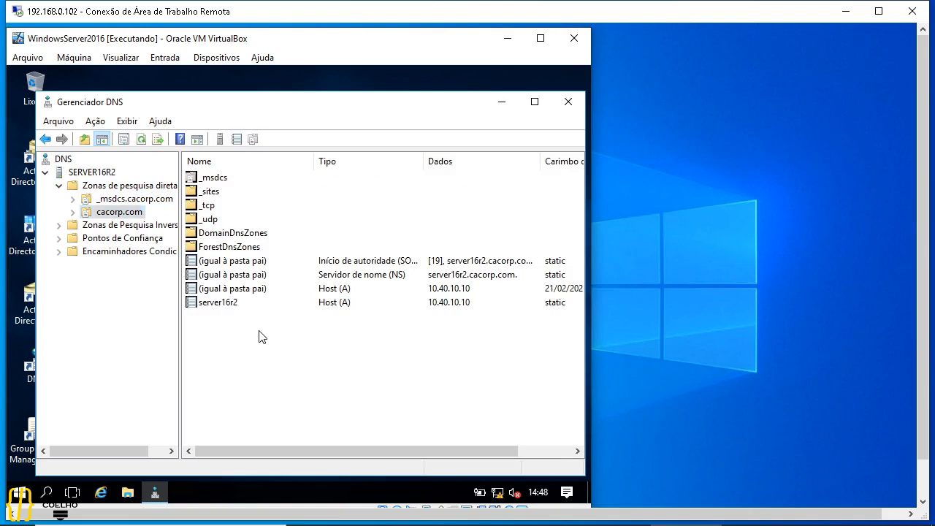
click(219, 304)
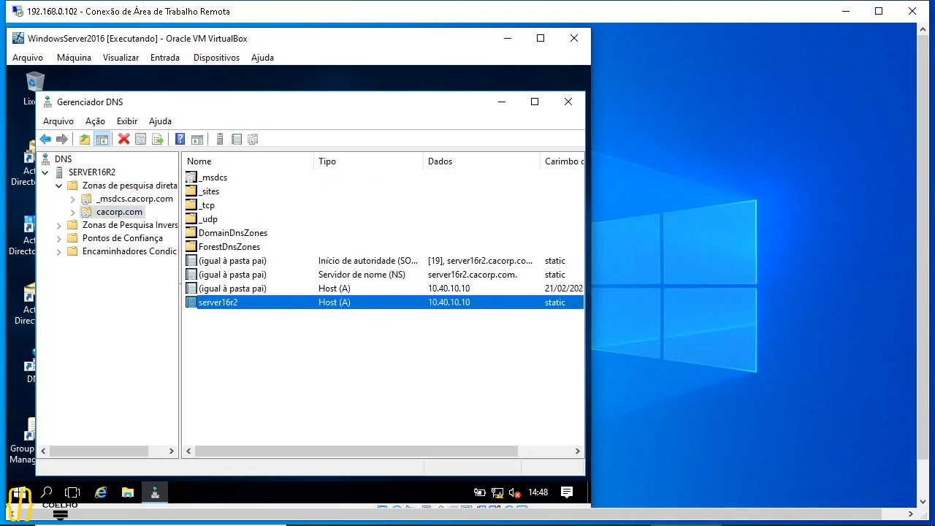
Check Zonas de Pesquisa Inversa and Pontos de Confiança on SERVER16R2, and close the DNS manager
click(65, 228)
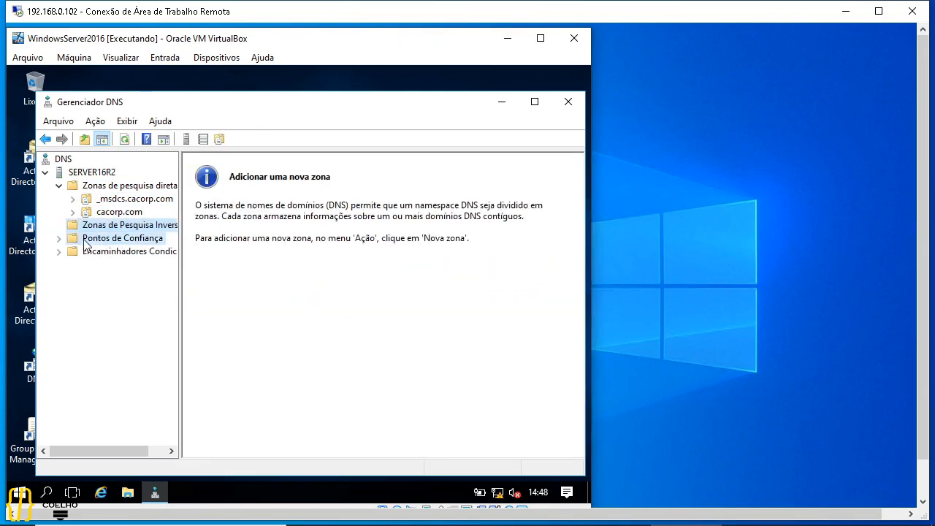
click(73, 239)
click(558, 103)
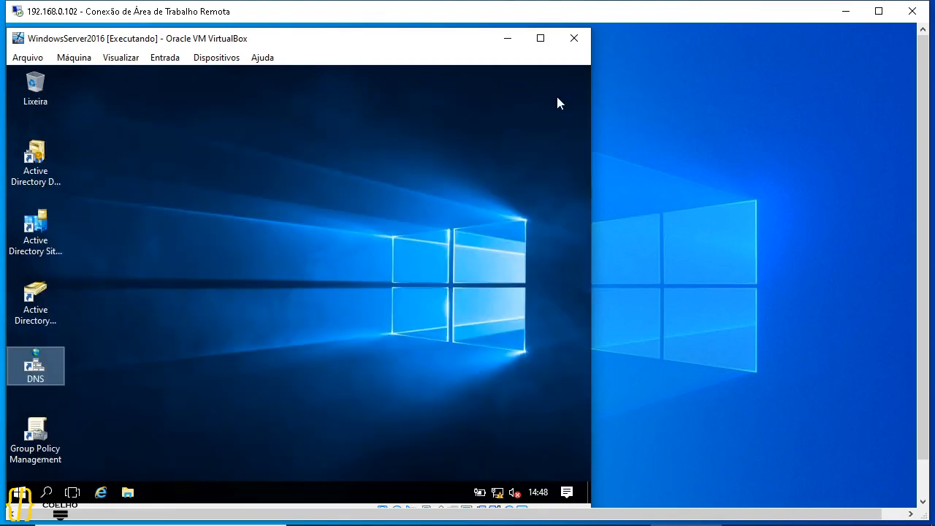
Open Group Policy Management, expand the cacorp.com forest down to the policy under Domain Controllers, and widen the console tree to show full names
click(45, 448)
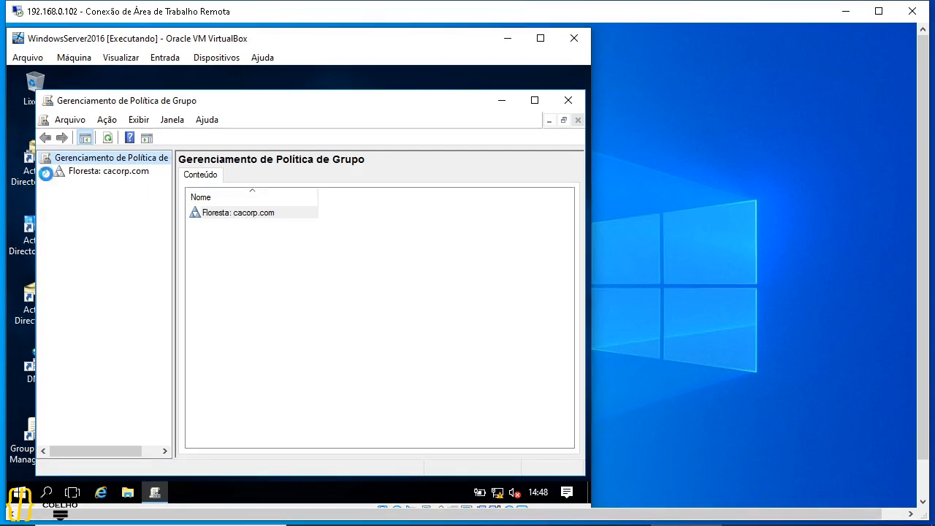
click(44, 171)
click(59, 184)
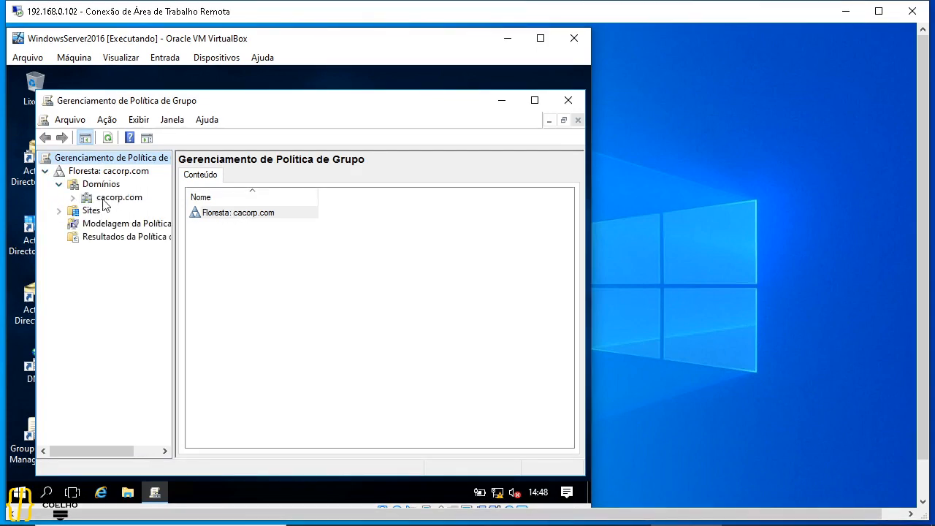
click(73, 198)
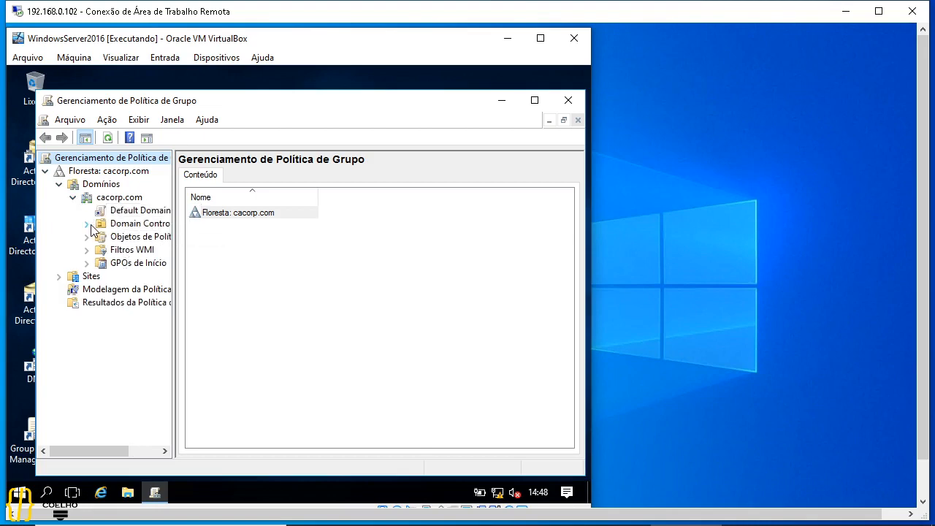
click(87, 224)
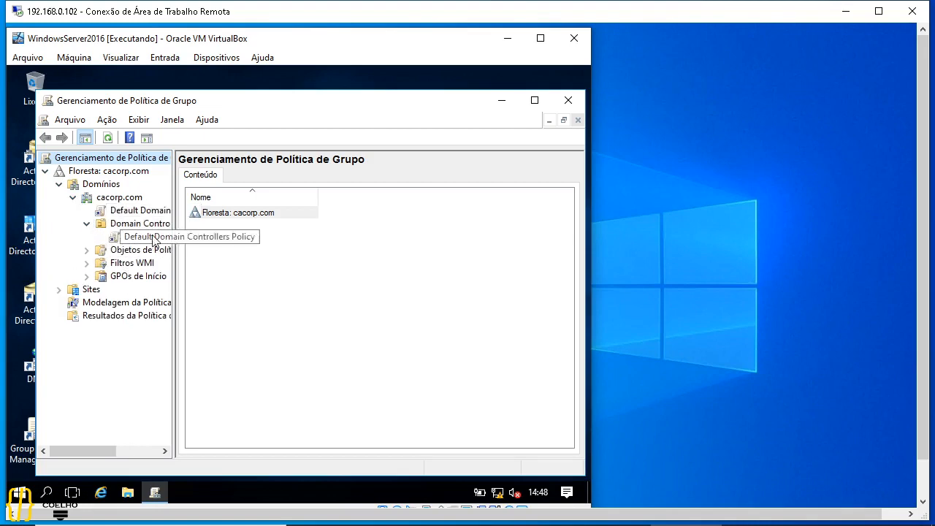
drag(173, 231, 233, 231)
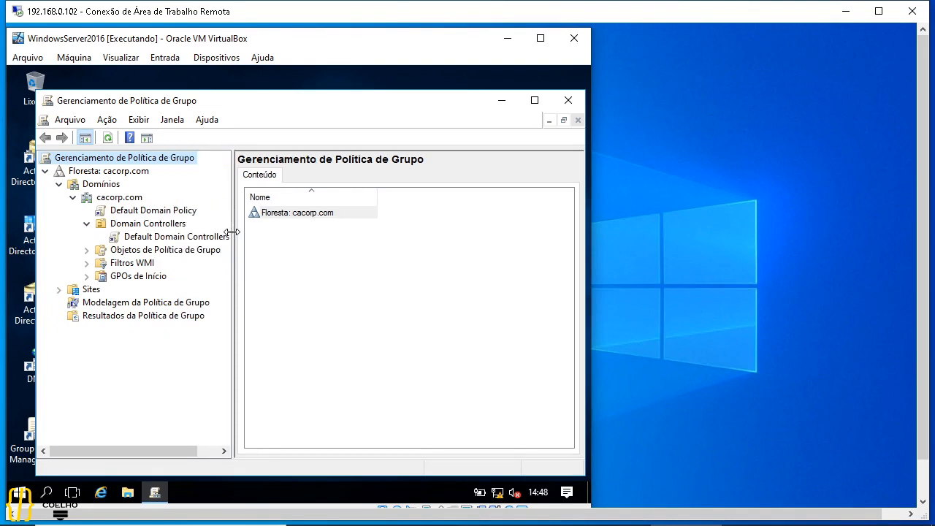
View the scope and configured settings of the Default Domain Controllers Policy, dismissing the link notice and the Internet Explorer security warning
click(179, 238)
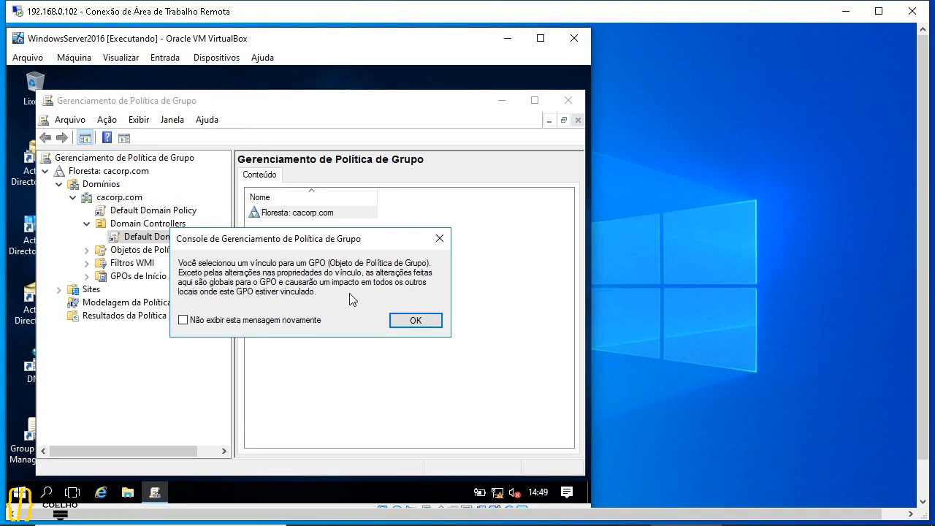
click(418, 322)
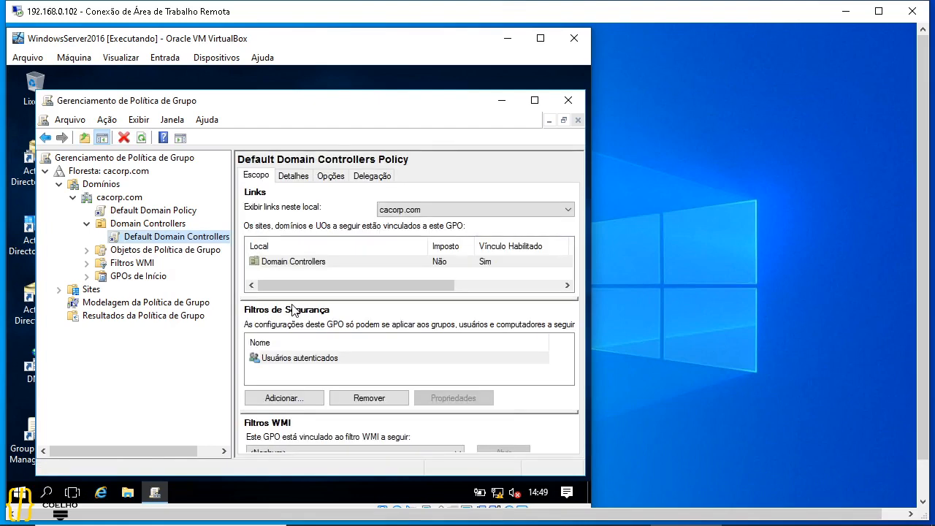
click(328, 173)
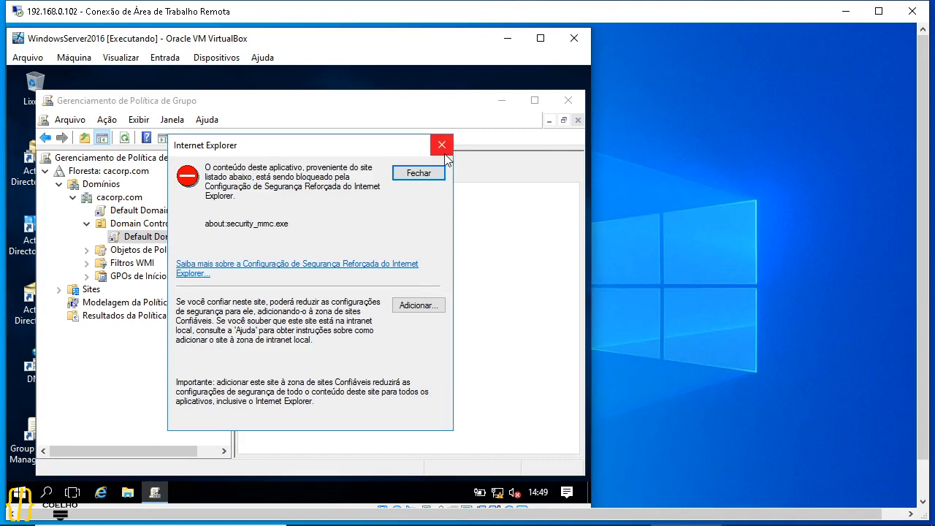
click(436, 172)
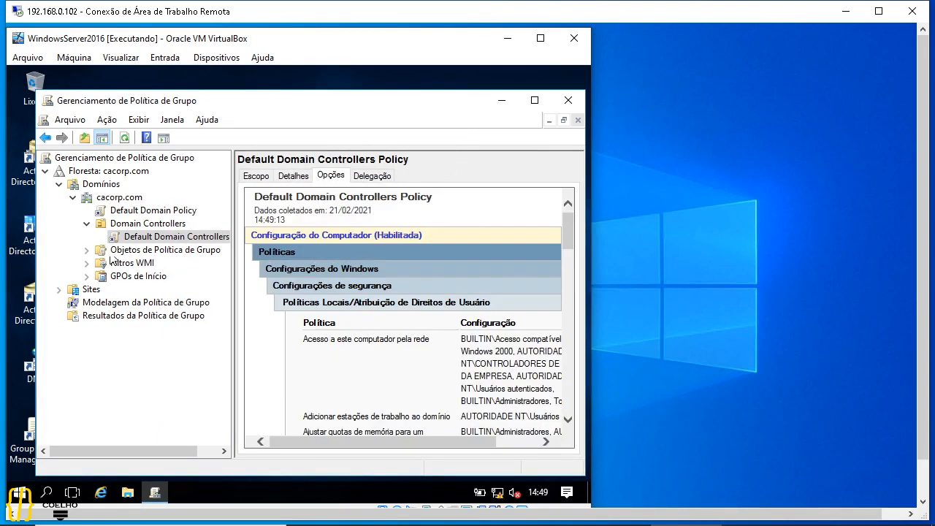
Review the policies under Objetos de Política de Grupo in cacorp.com with the name column widened, and close Group Policy Management
click(114, 250)
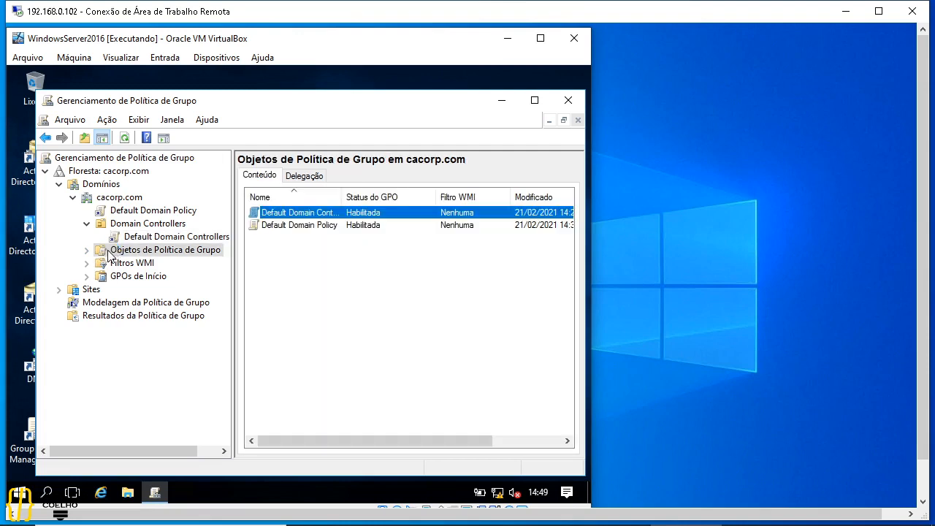
drag(340, 203, 391, 196)
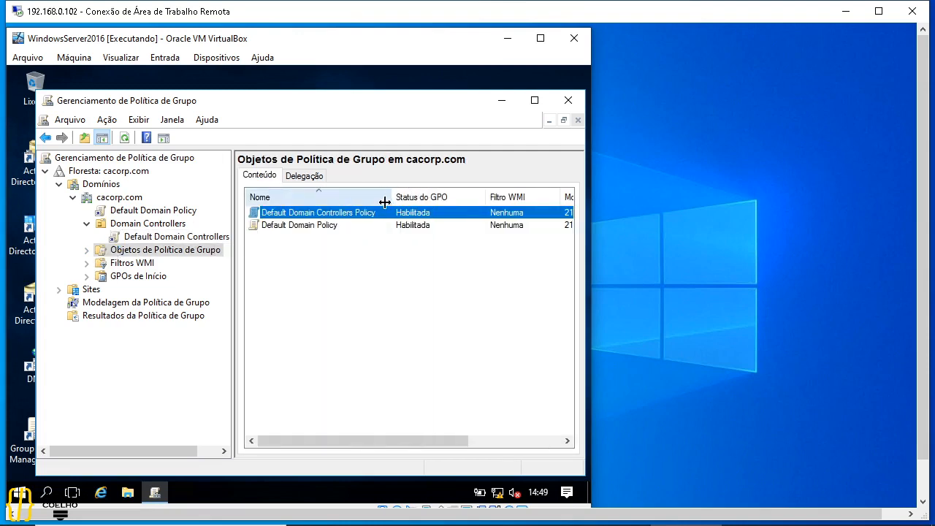
click(316, 231)
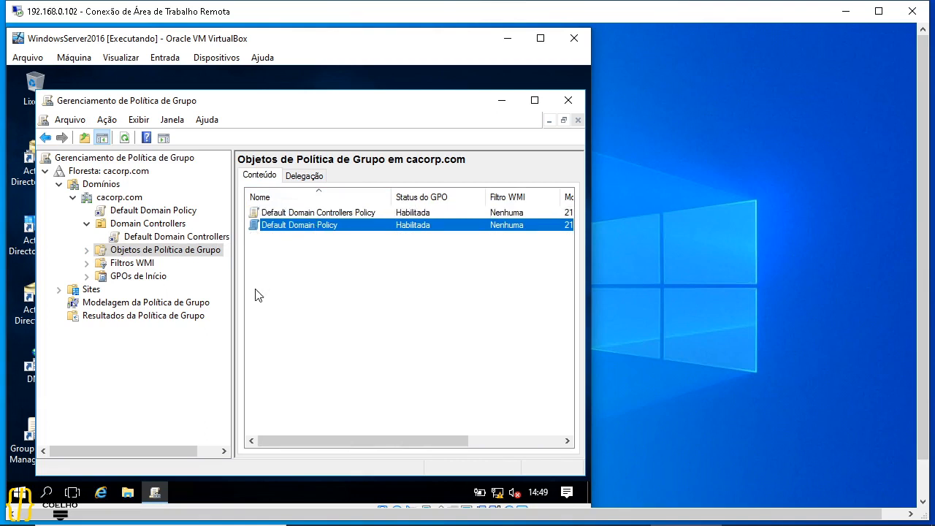
click(570, 102)
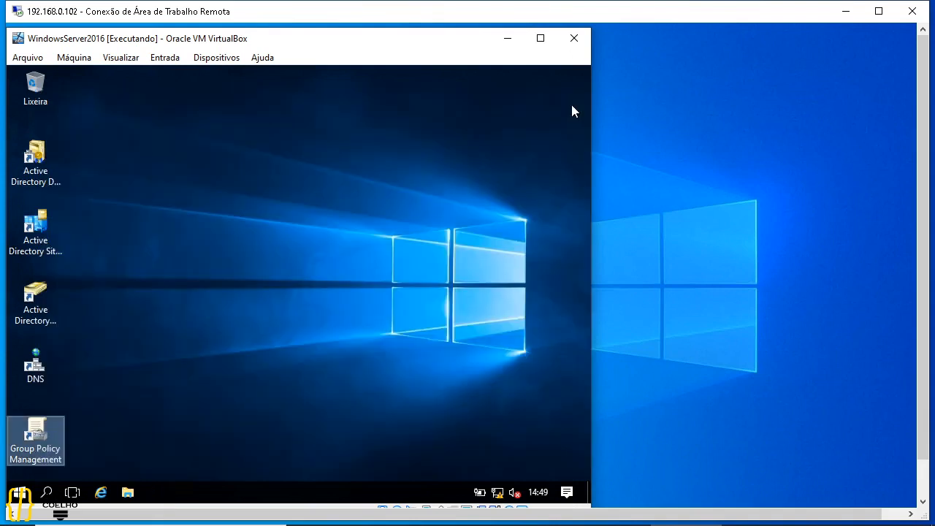
Refresh the server's desktop
right_click(229, 284)
click(251, 326)
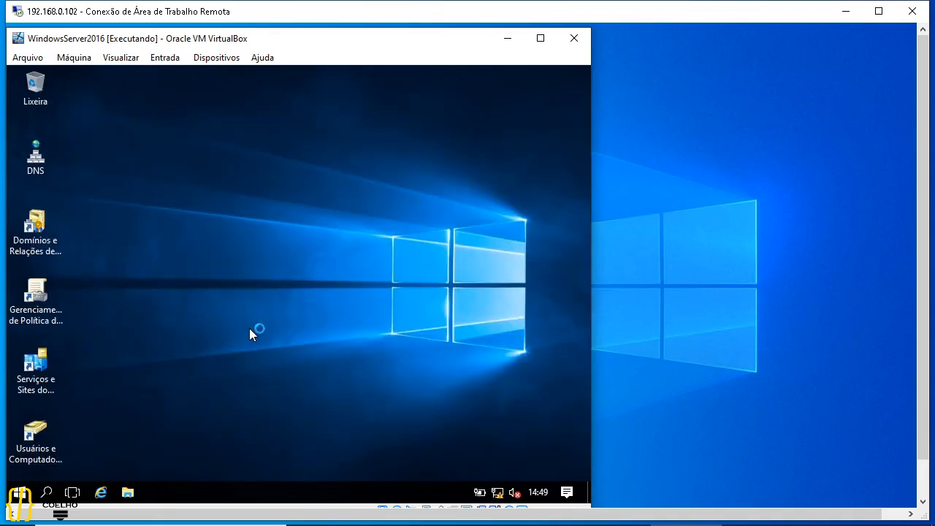